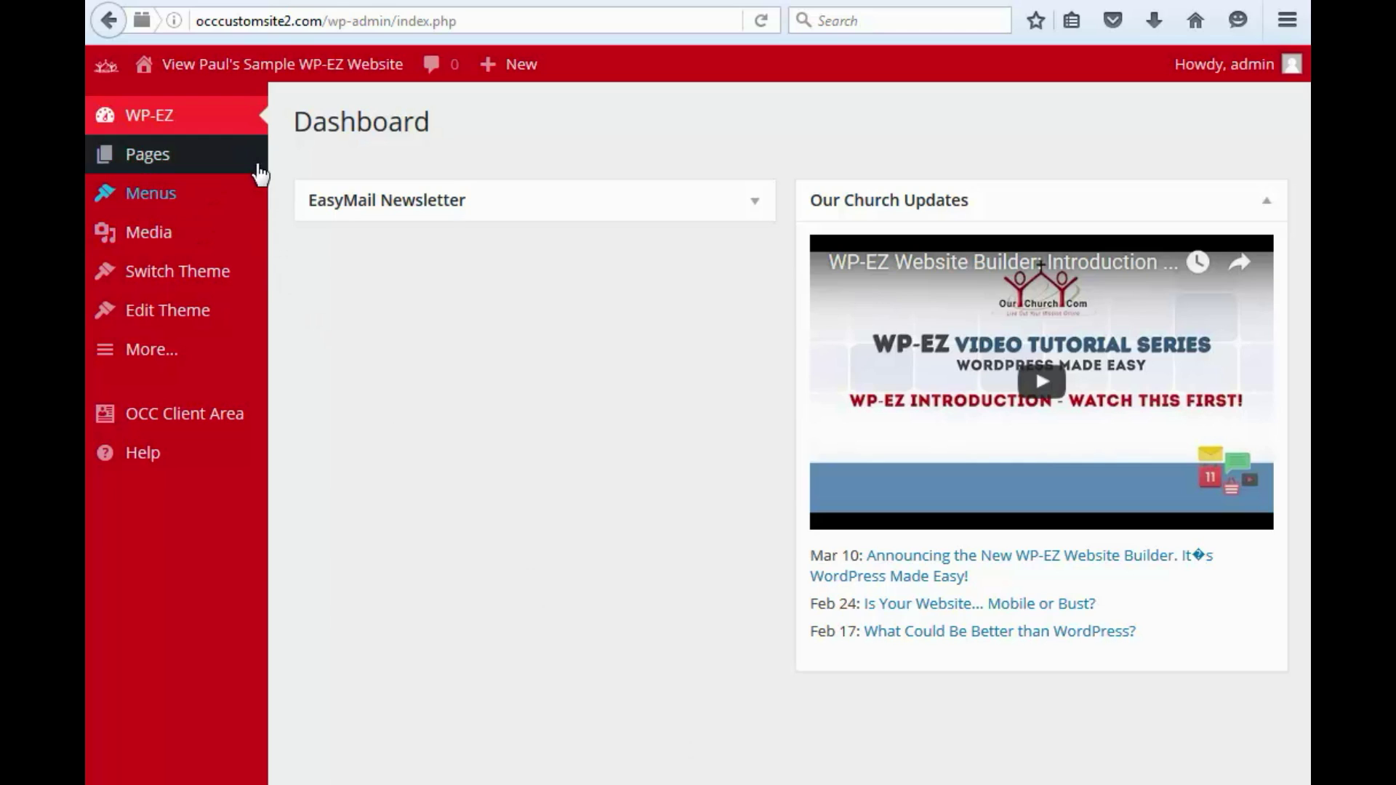
Start a new blank page from the Pages menu in the dashboard sidebar
{"action": "mouse_move", "coordinate": [199, 172]}
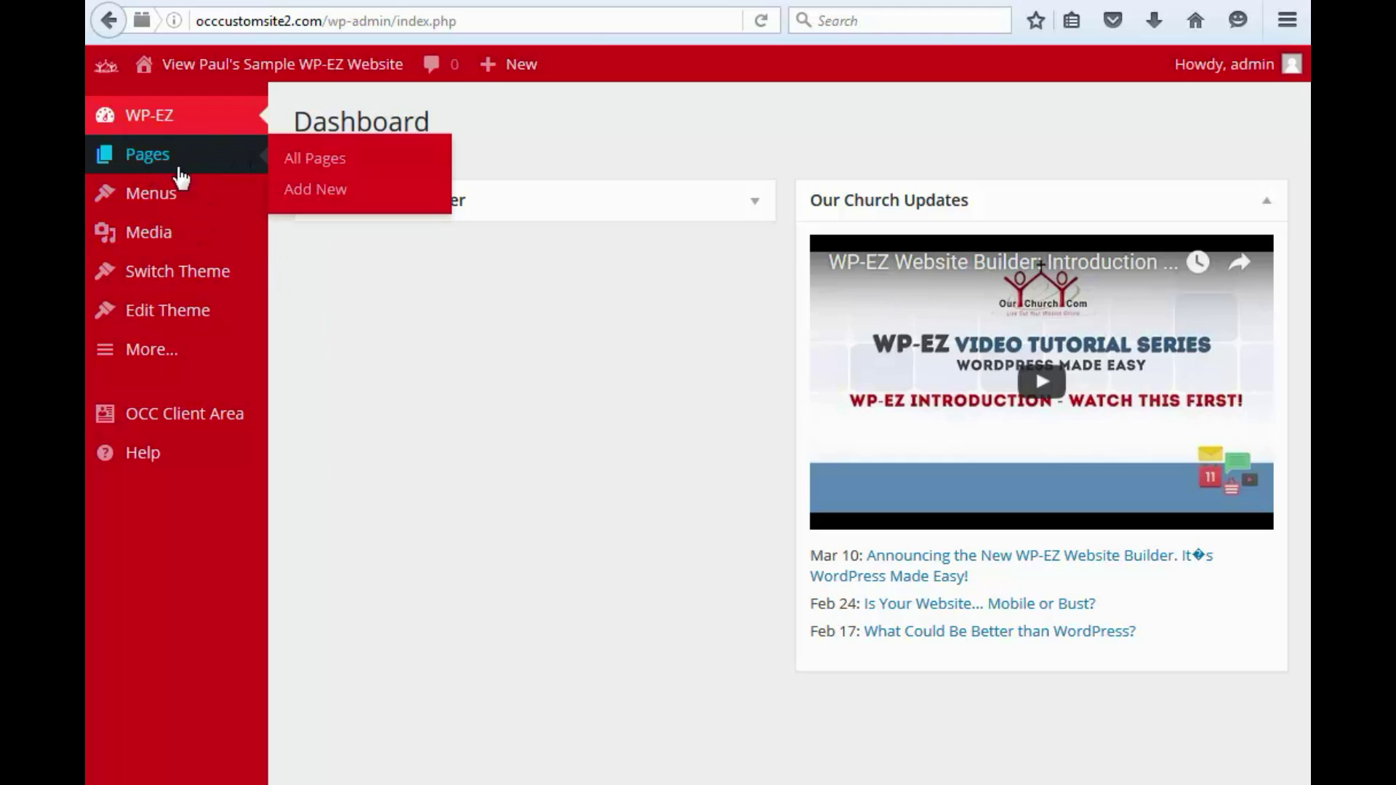
{"action": "left_click", "coordinate": [308, 194]}
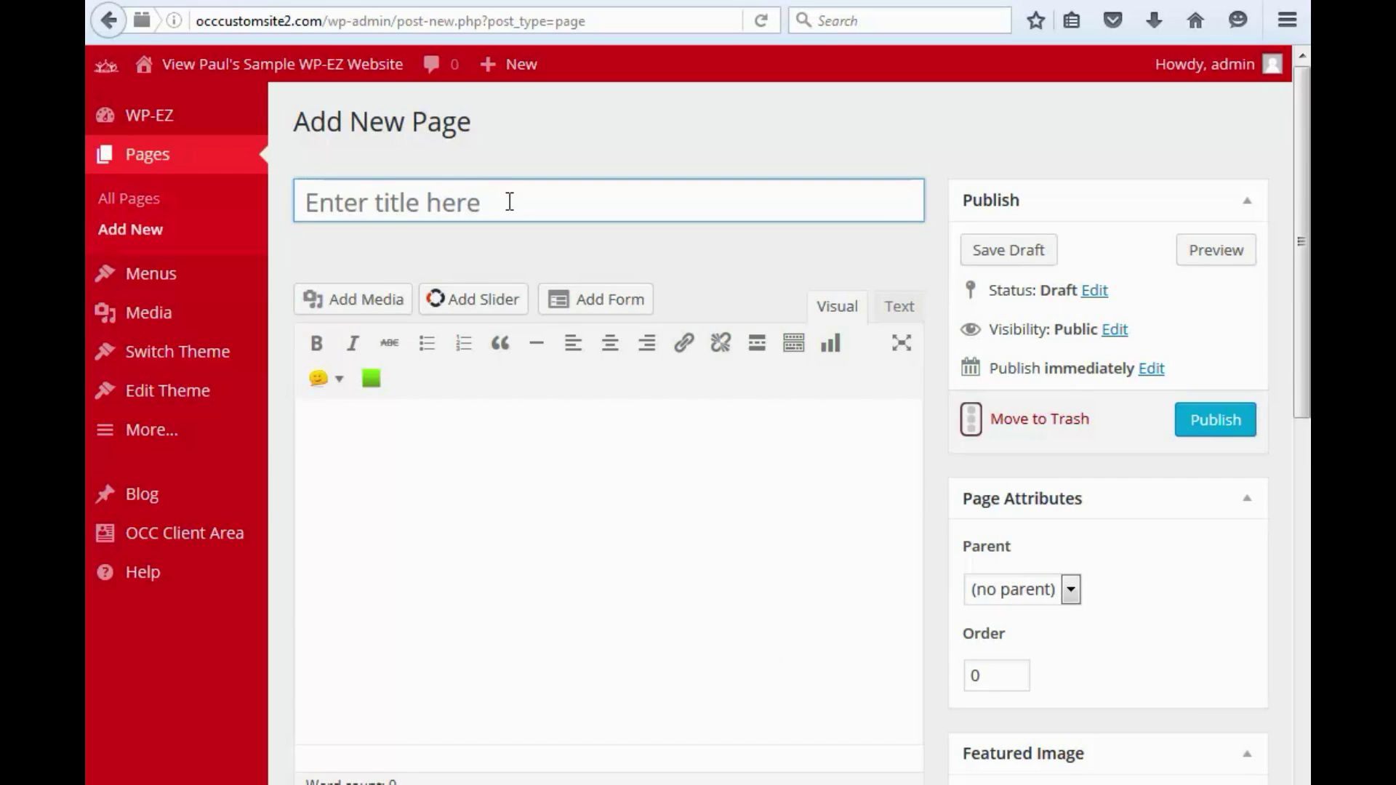
Title the page 'My New Page', write 'This is my new page!' in the body, and select that line
{"action": "type", "text": "My "}
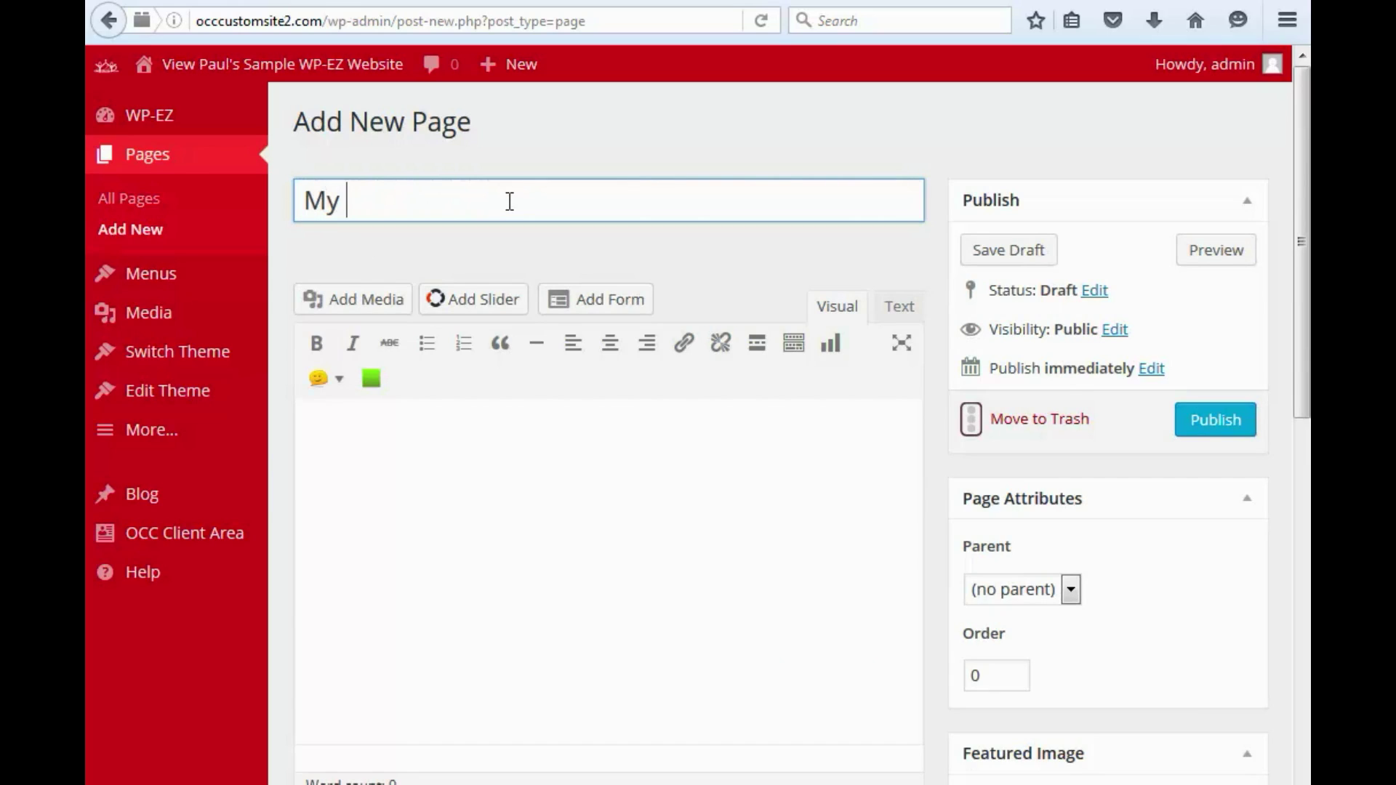
{"action": "type", "text": "New Page"}
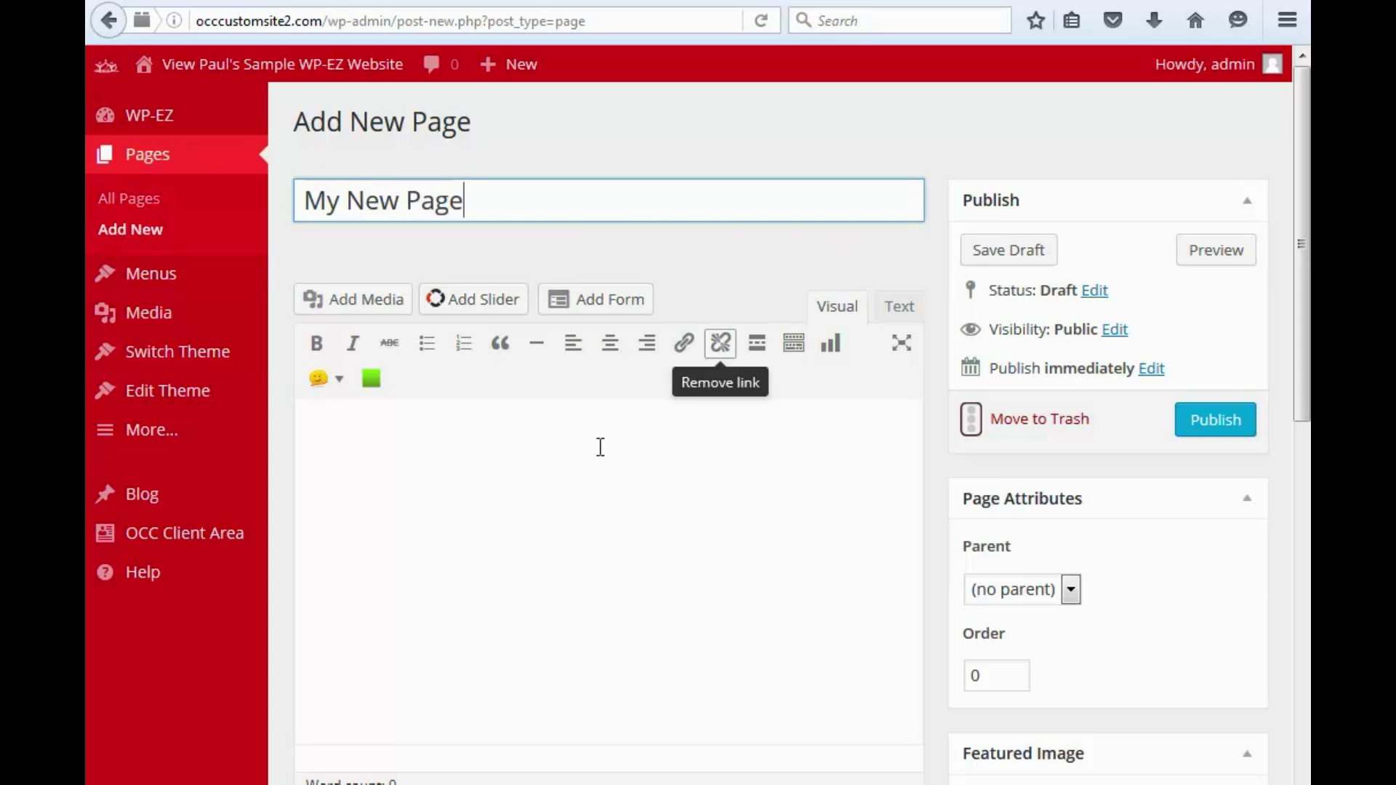
{"action": "left_click", "coordinate": [577, 448]}
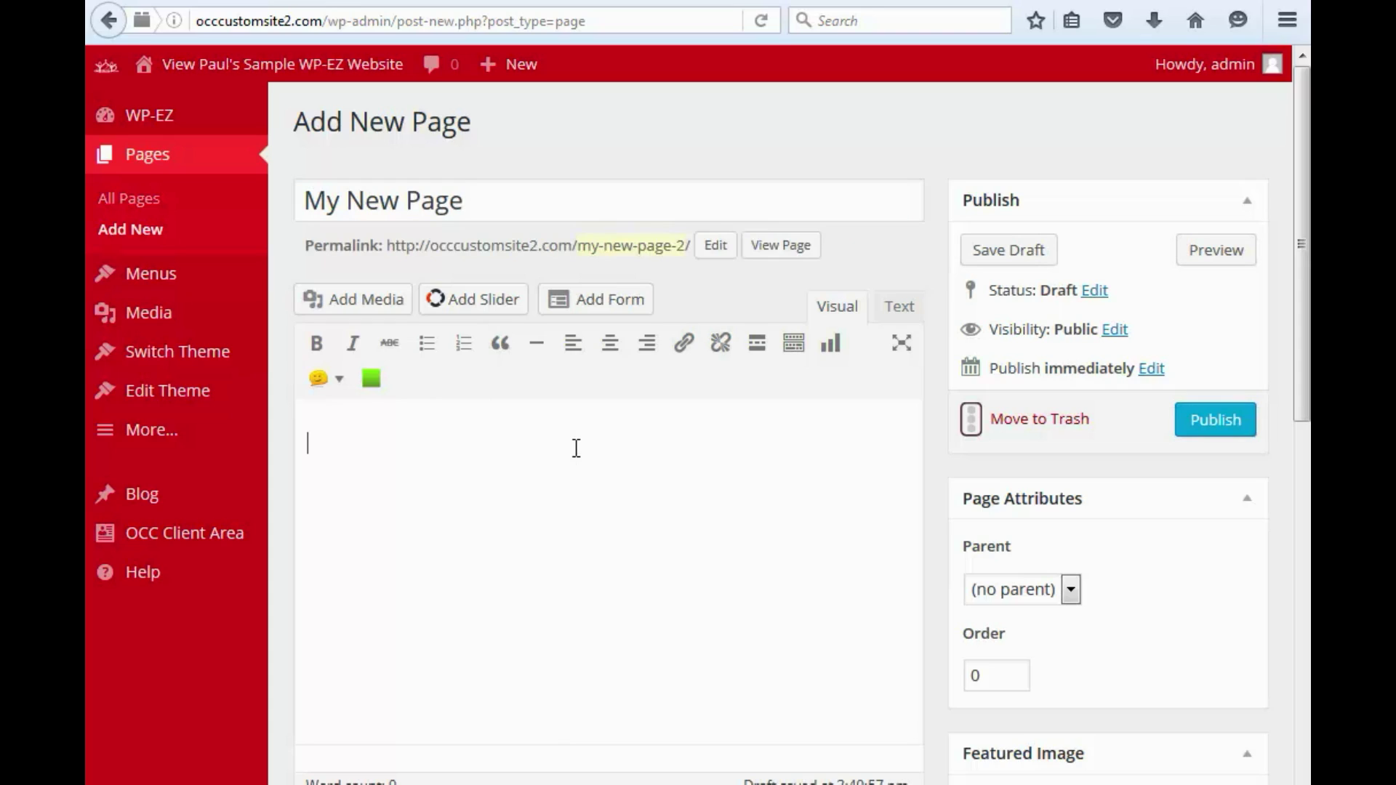
{"action": "type", "text": "This is my new page"}
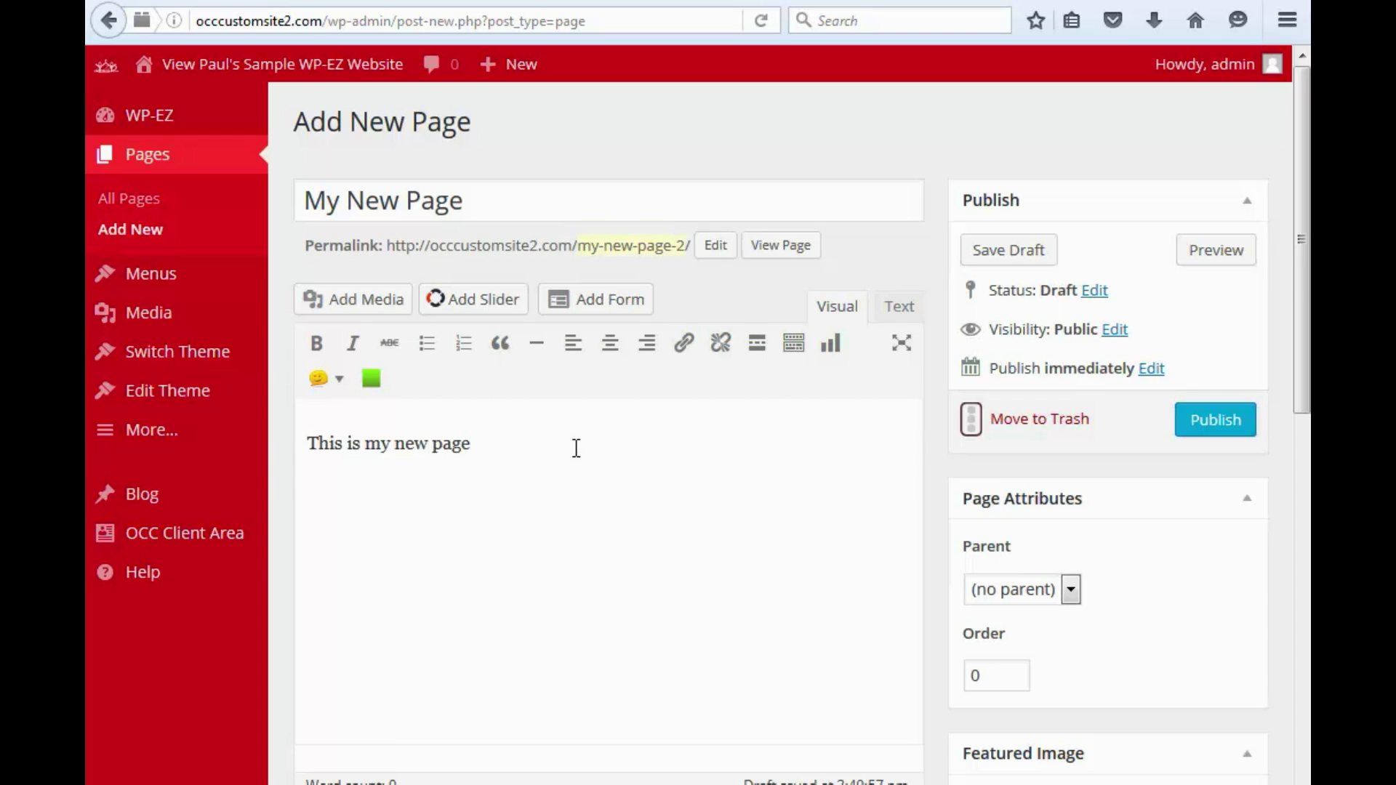
{"action": "type", "text": "!"}
{"action": "left_click_drag", "start_coordinate": [514, 439], "coordinate": [275, 433]}
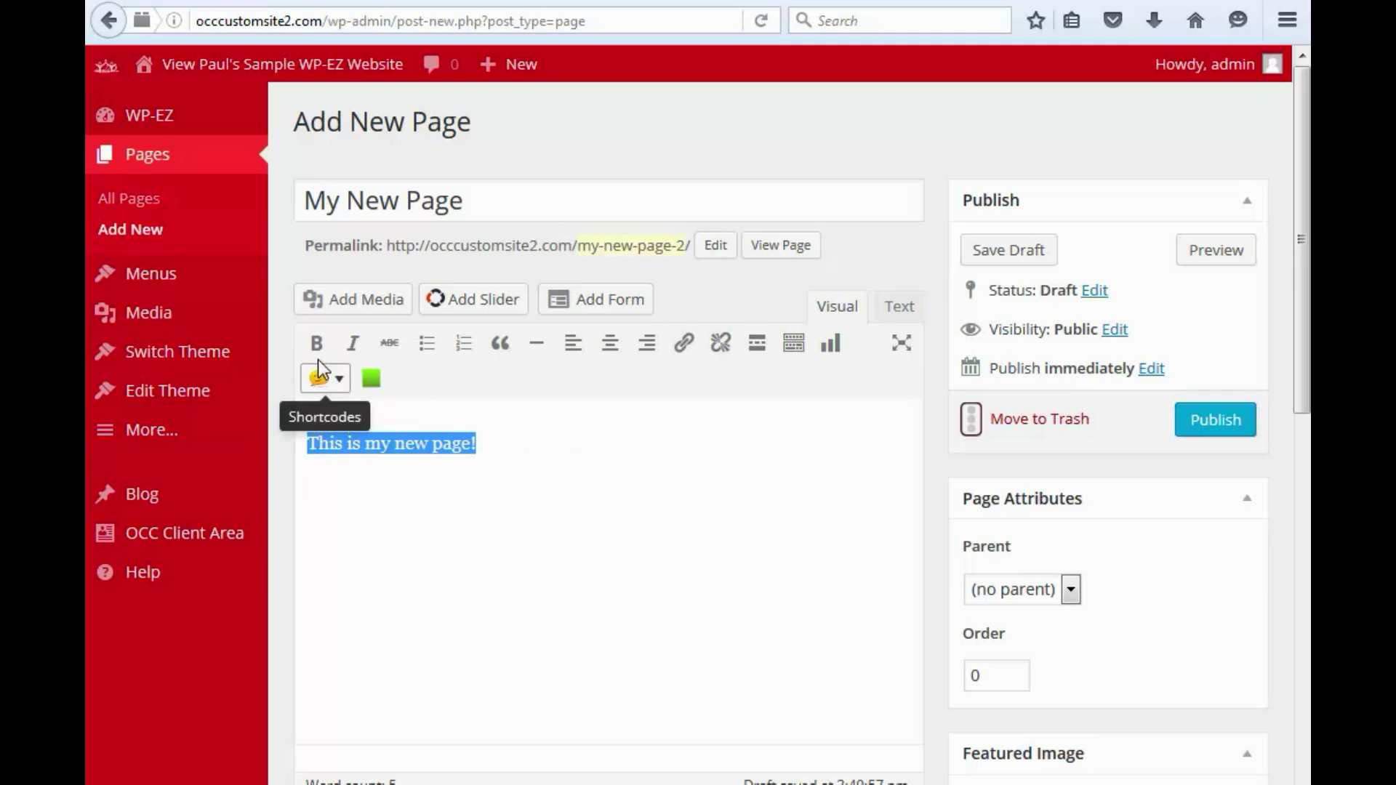
Make the first line bold and add 'What do you think?' on a new line below it
{"action": "left_click", "coordinate": [318, 345]}
{"action": "left_click", "coordinate": [506, 491]}
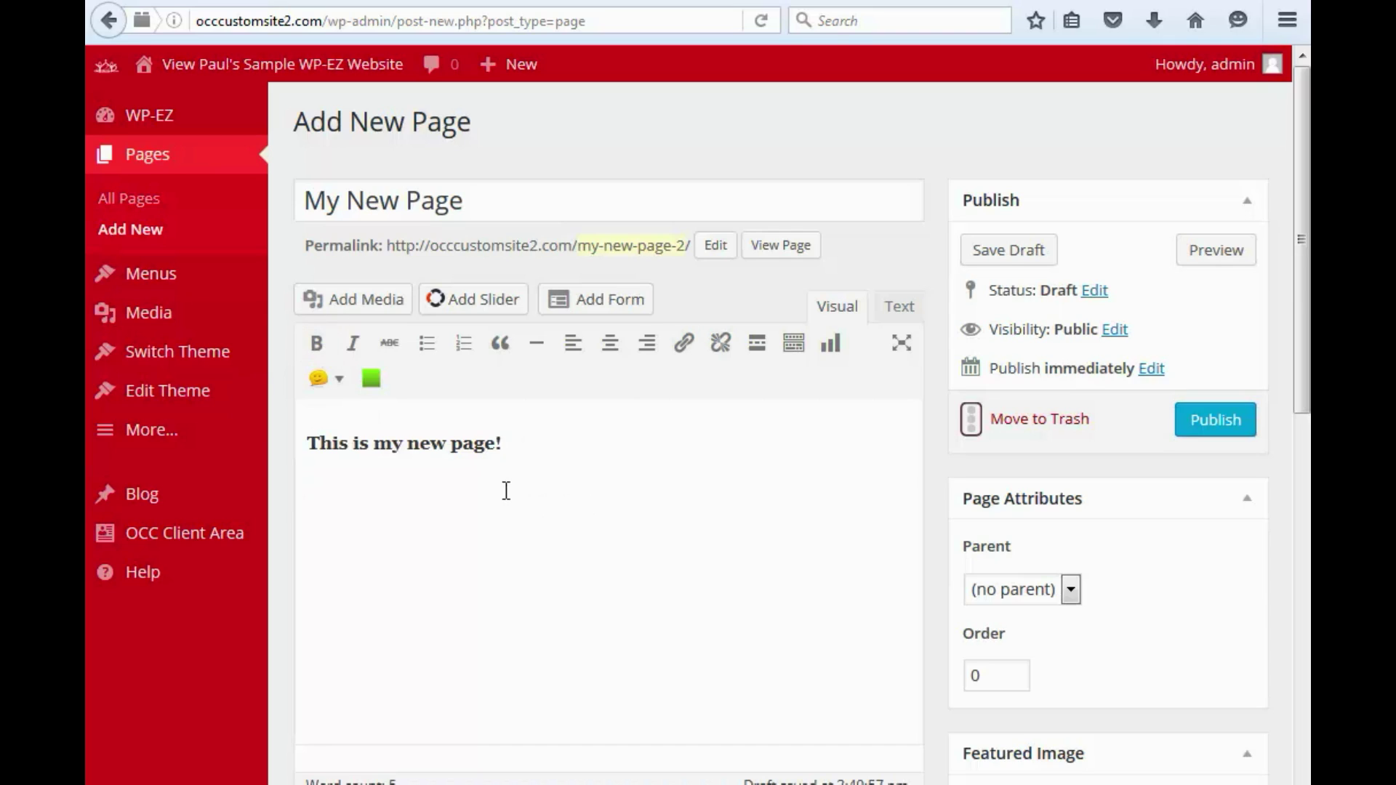
{"action": "key", "text": "Return"}
{"action": "type", "text": "What do you thi"}
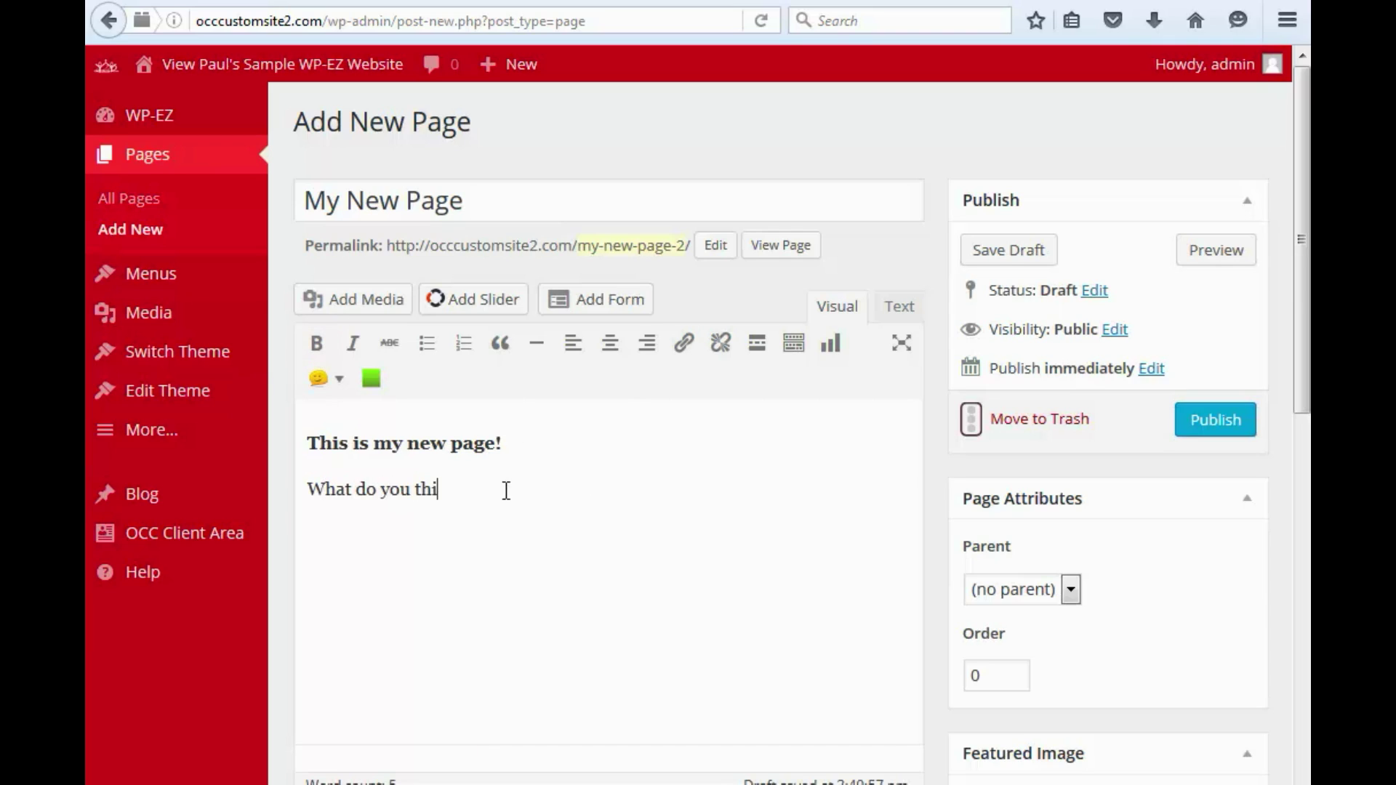
{"action": "type", "text": "nk?"}
{"action": "left_click_drag", "start_coordinate": [379, 490], "coordinate": [410, 495]}
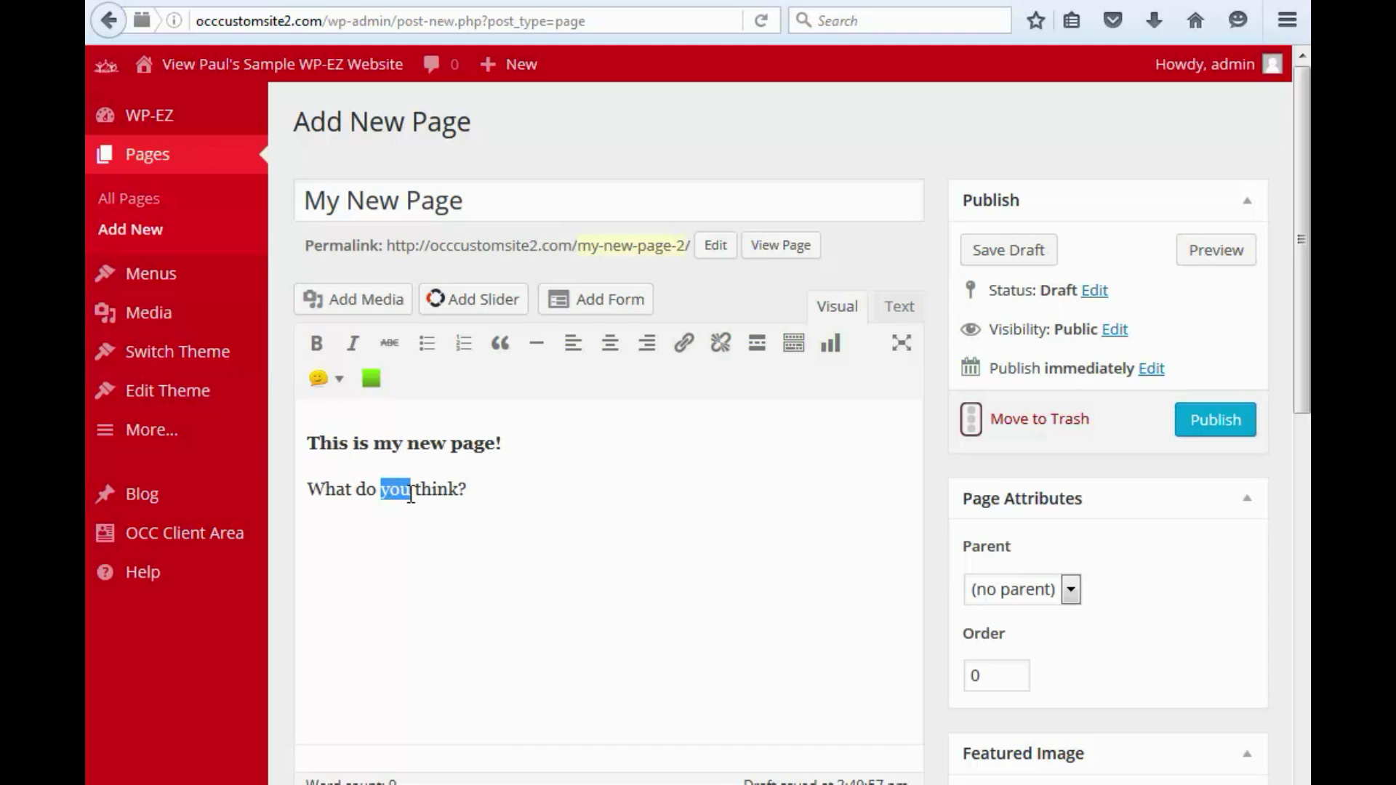
{"action": "left_click", "coordinate": [684, 345]}
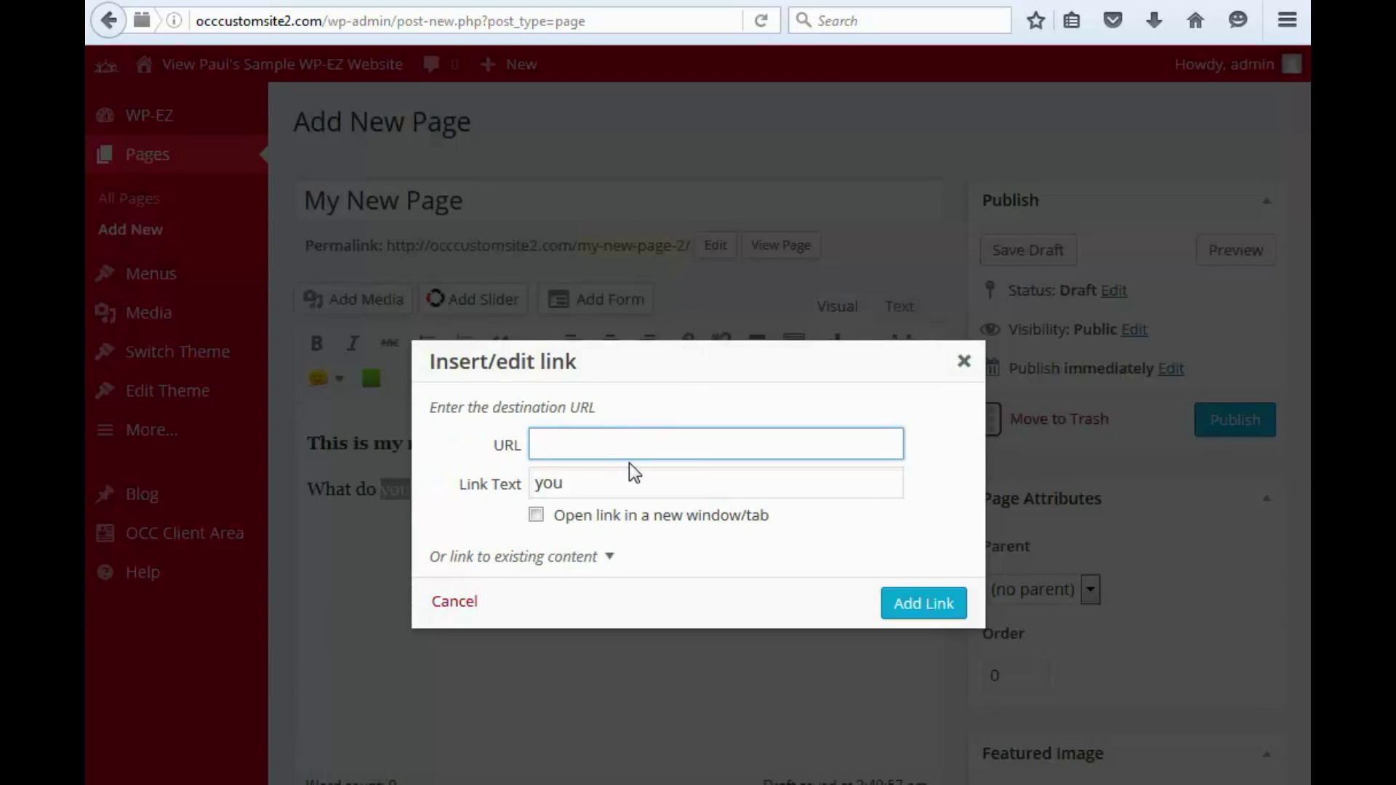
{"action": "type", "text": "http"}
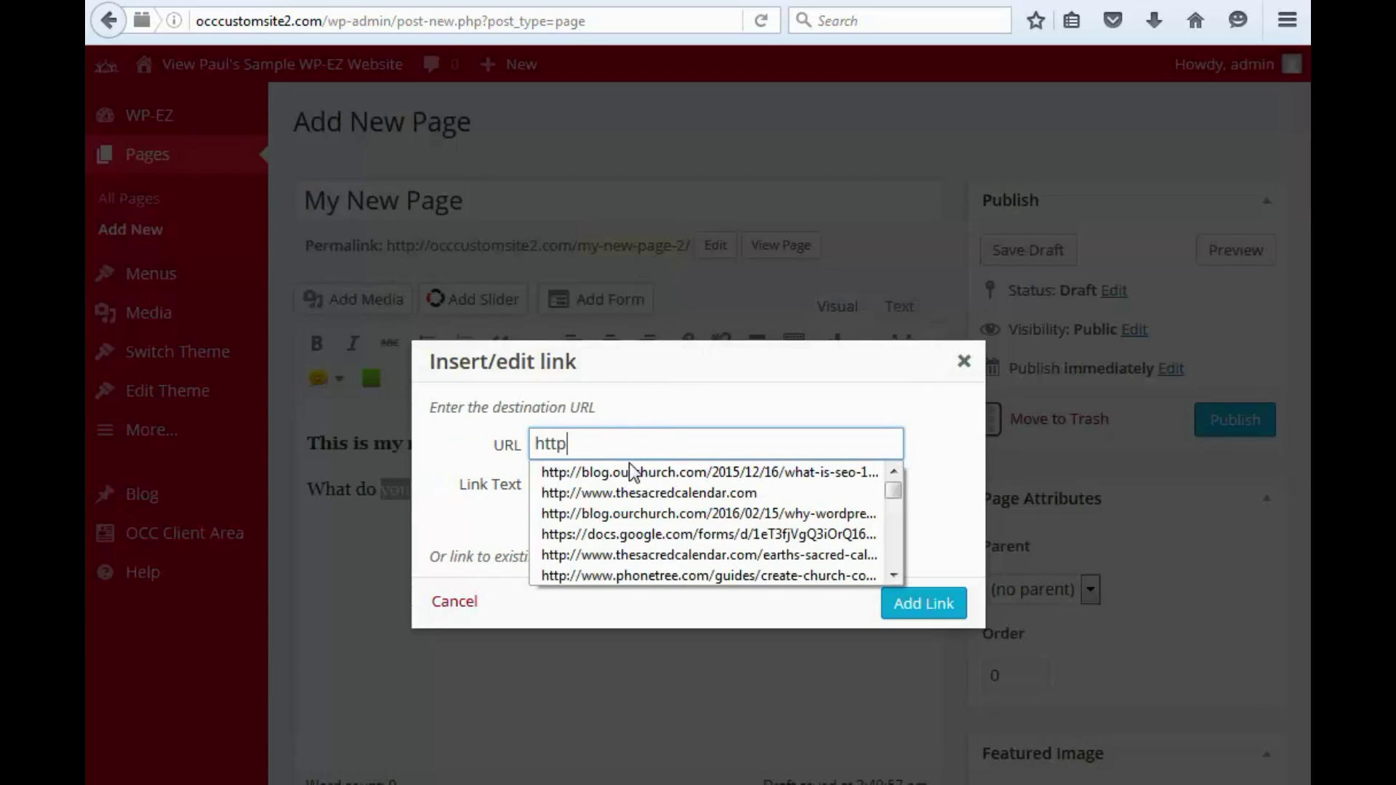
{"action": "type", "text": "://www.google.com"}
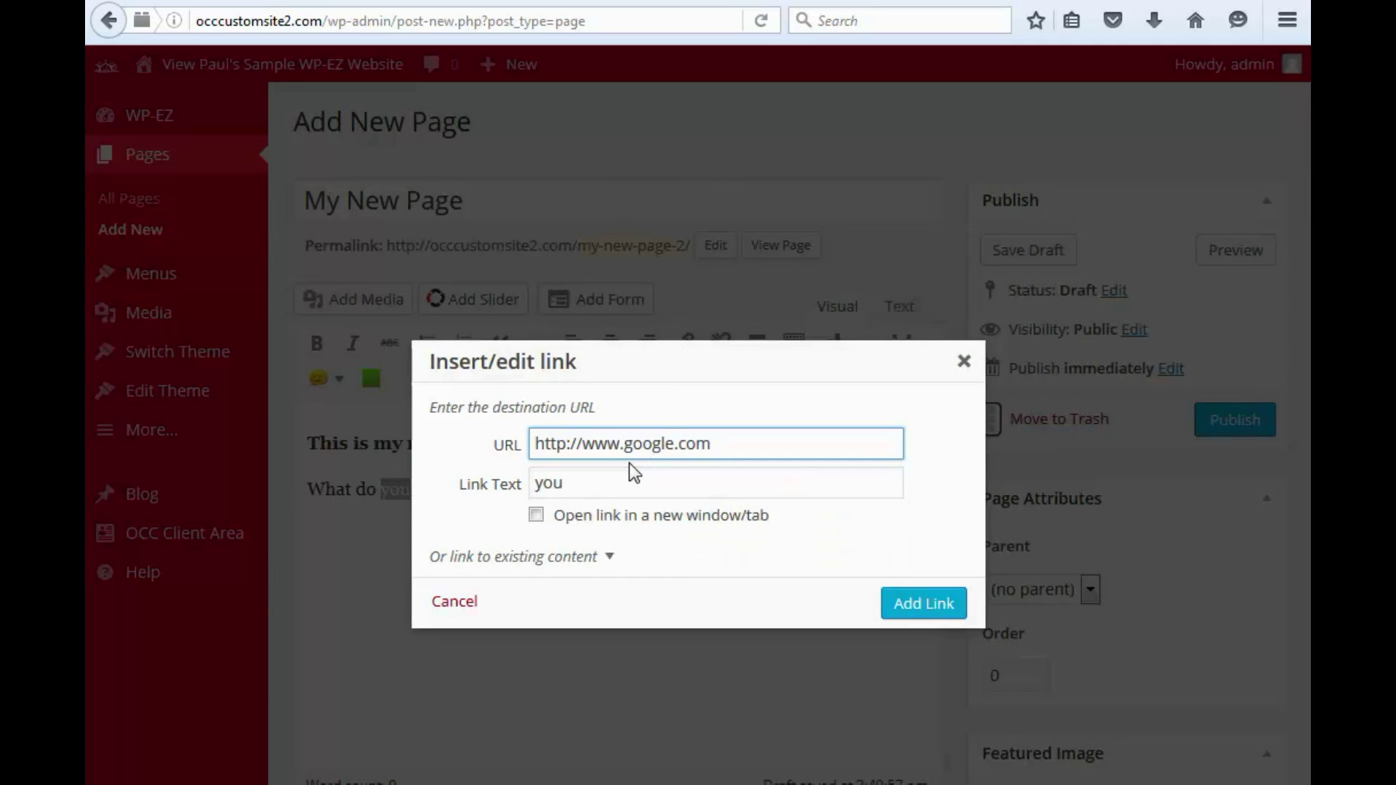
{"action": "left_click", "coordinate": [923, 604]}
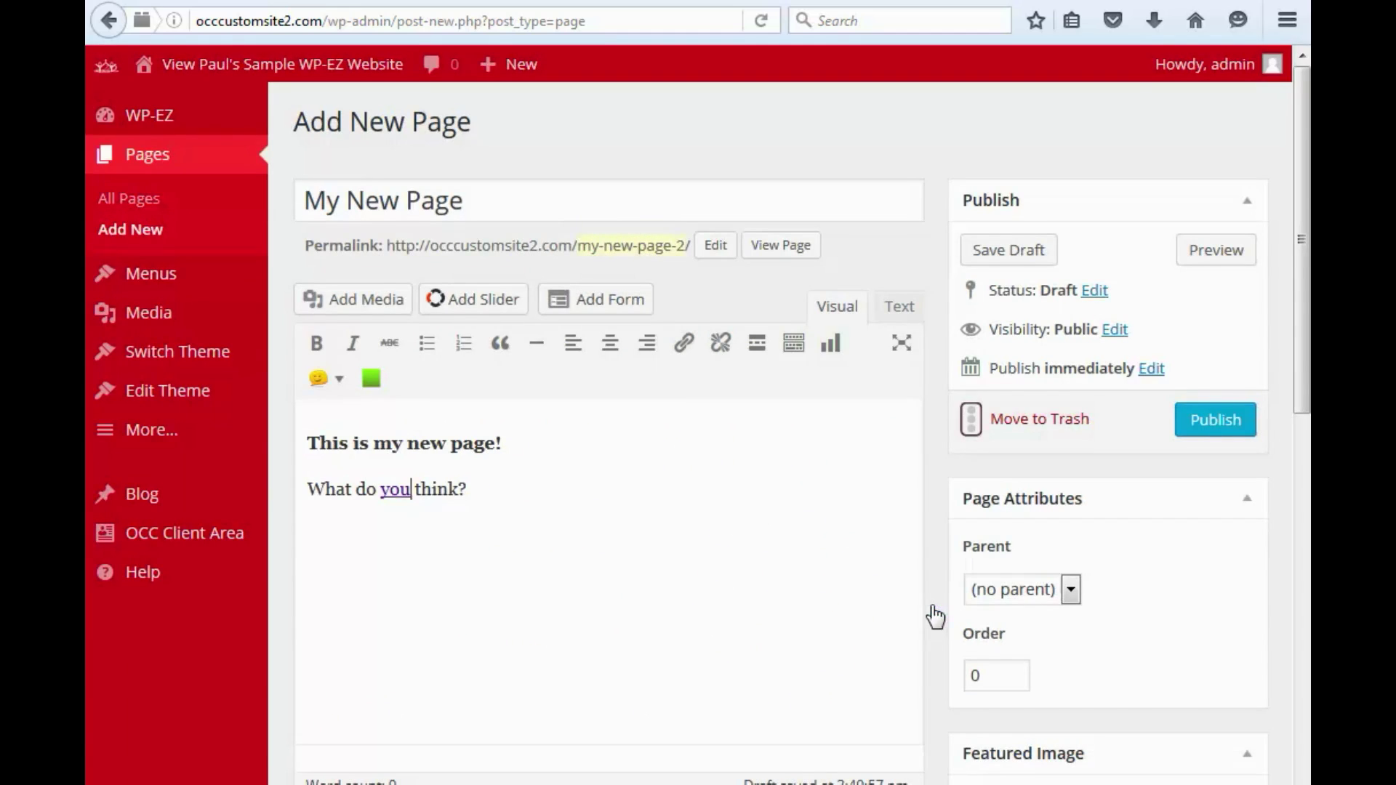
Insert the logo image from the media library at the start of the page
{"action": "left_click", "coordinate": [312, 439]}
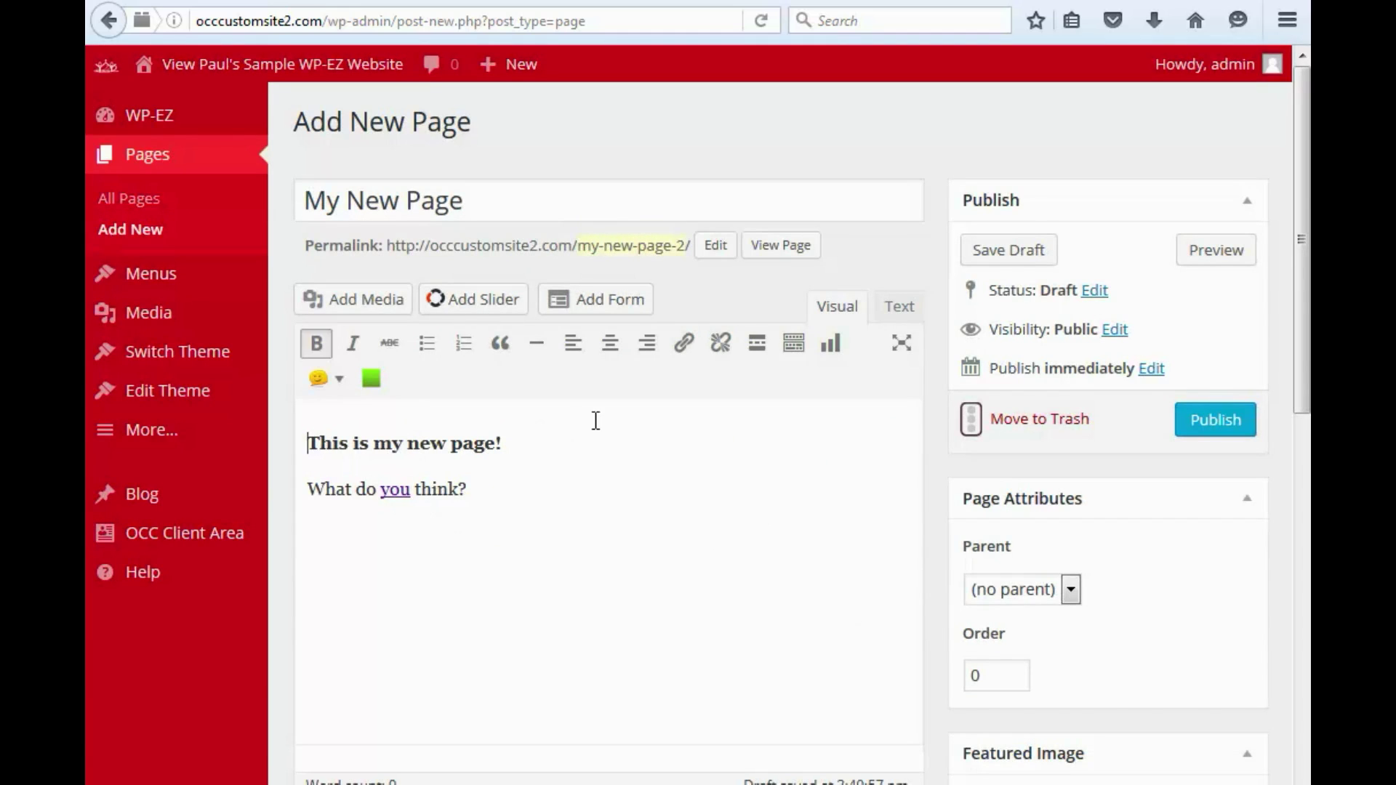
{"action": "left_click", "coordinate": [370, 301]}
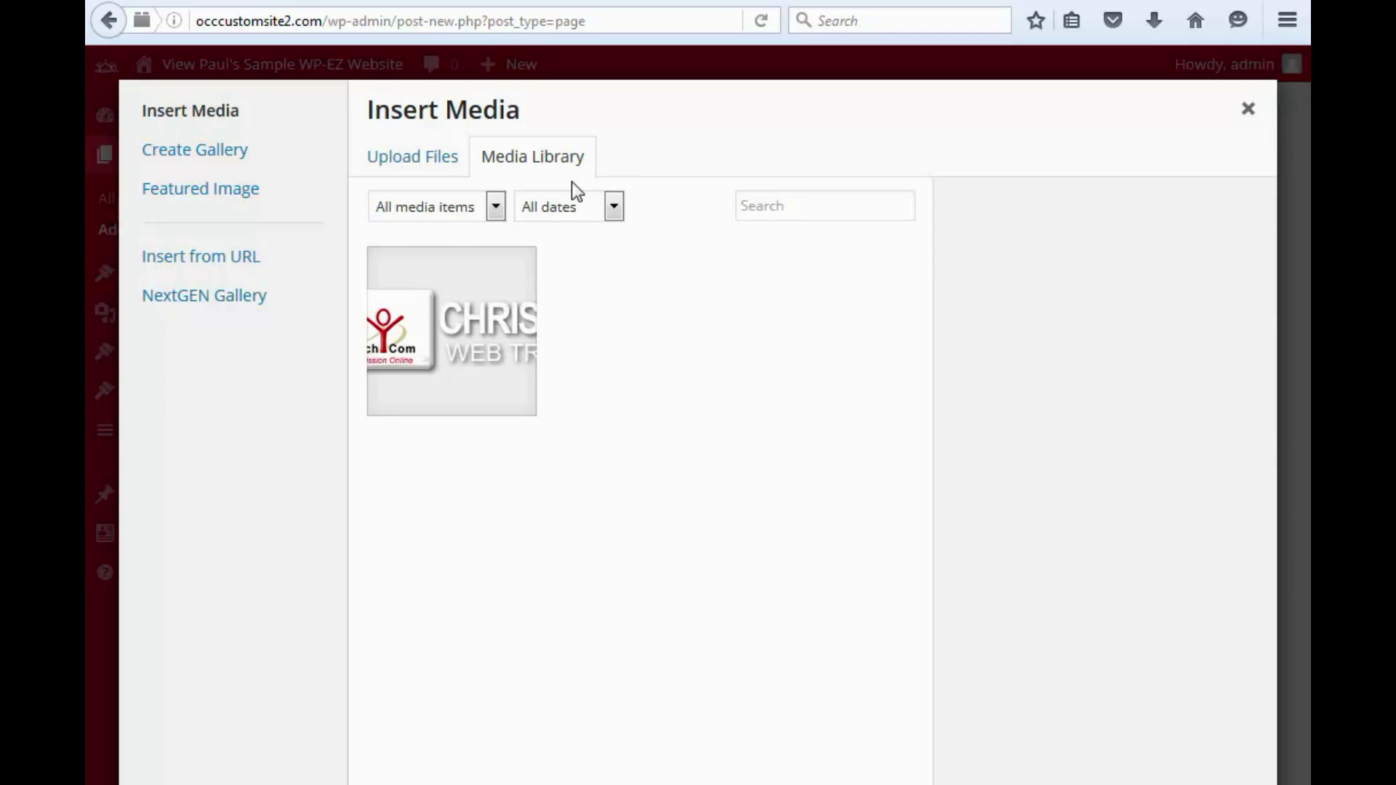
{"action": "left_click", "coordinate": [411, 337]}
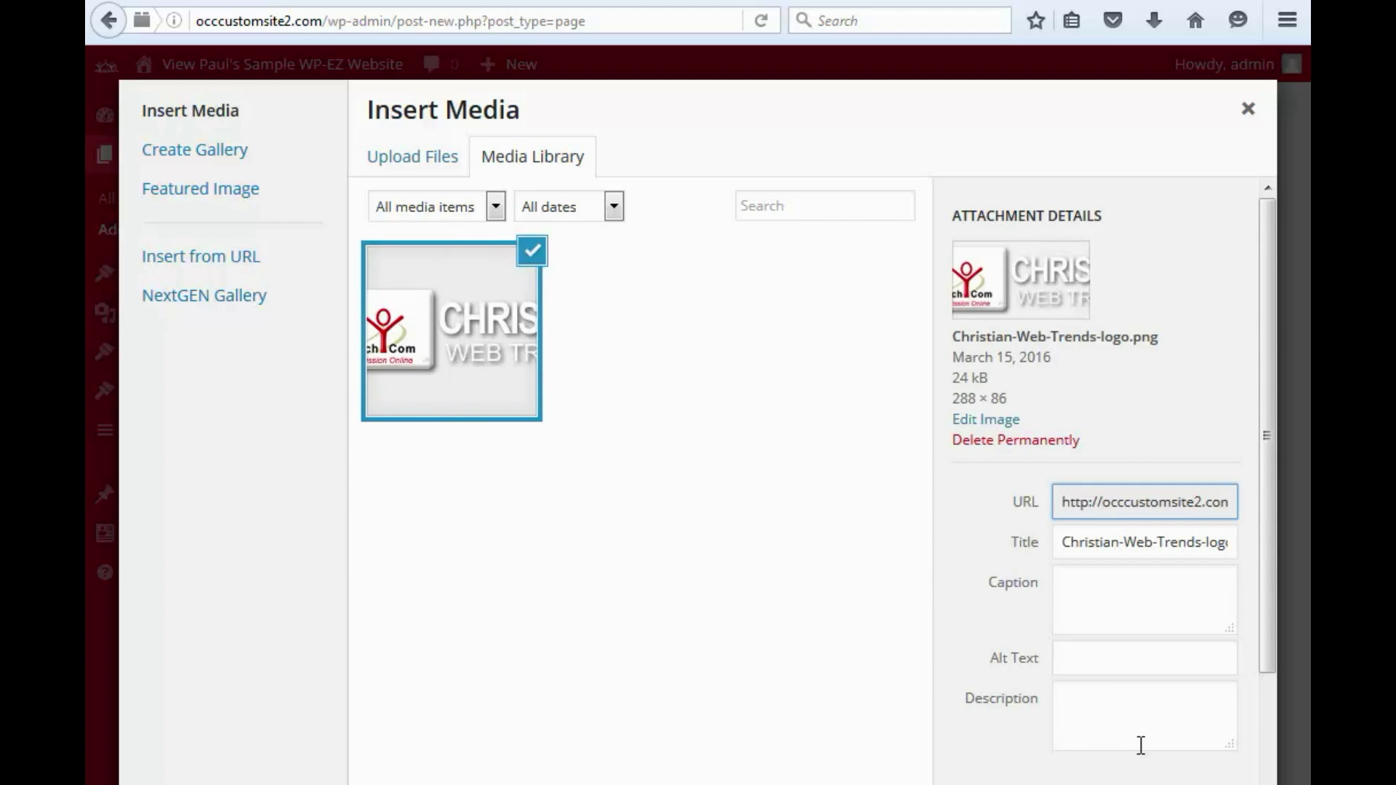
{"action": "key", "text": "Escape"}
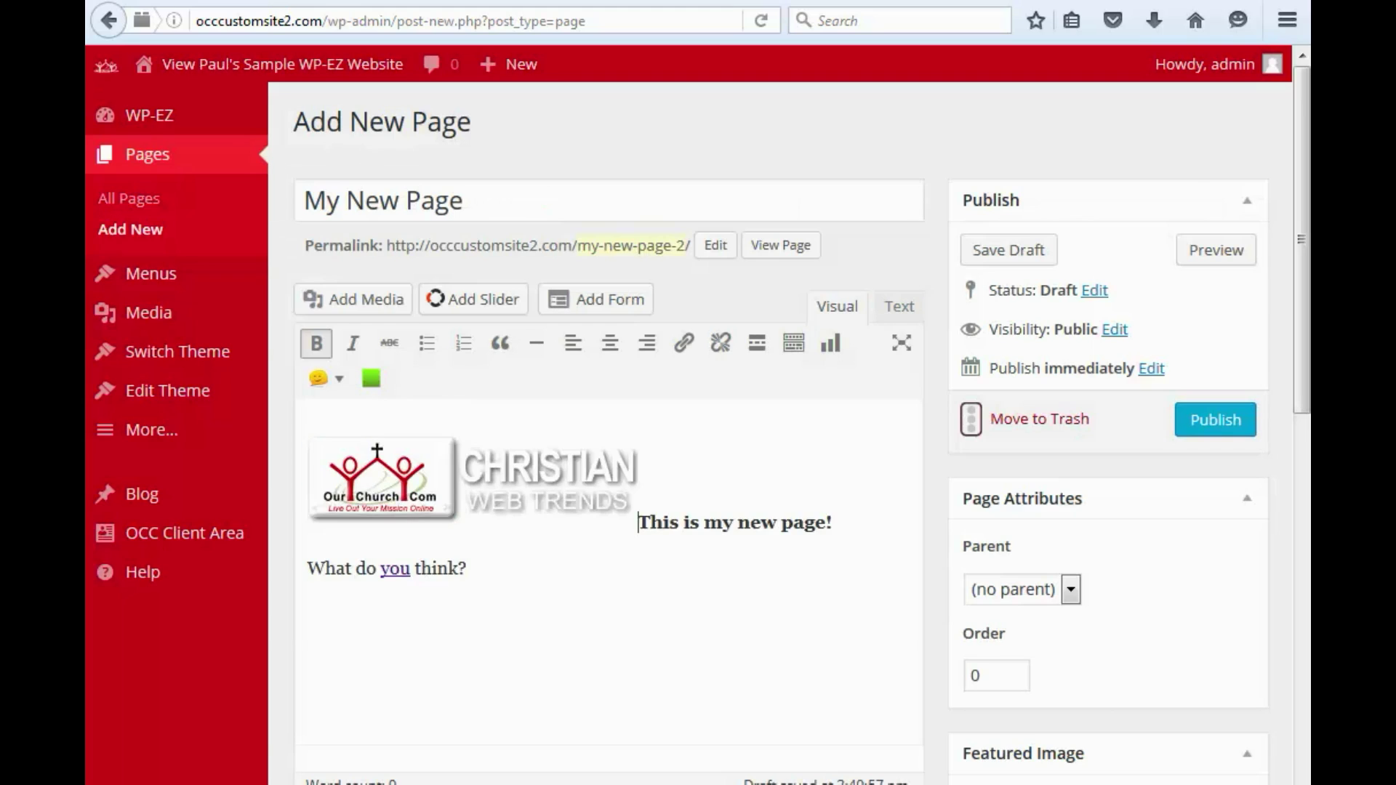
Set the logo's alignment to Right and publish My New Page
{"action": "left_click", "coordinate": [466, 483]}
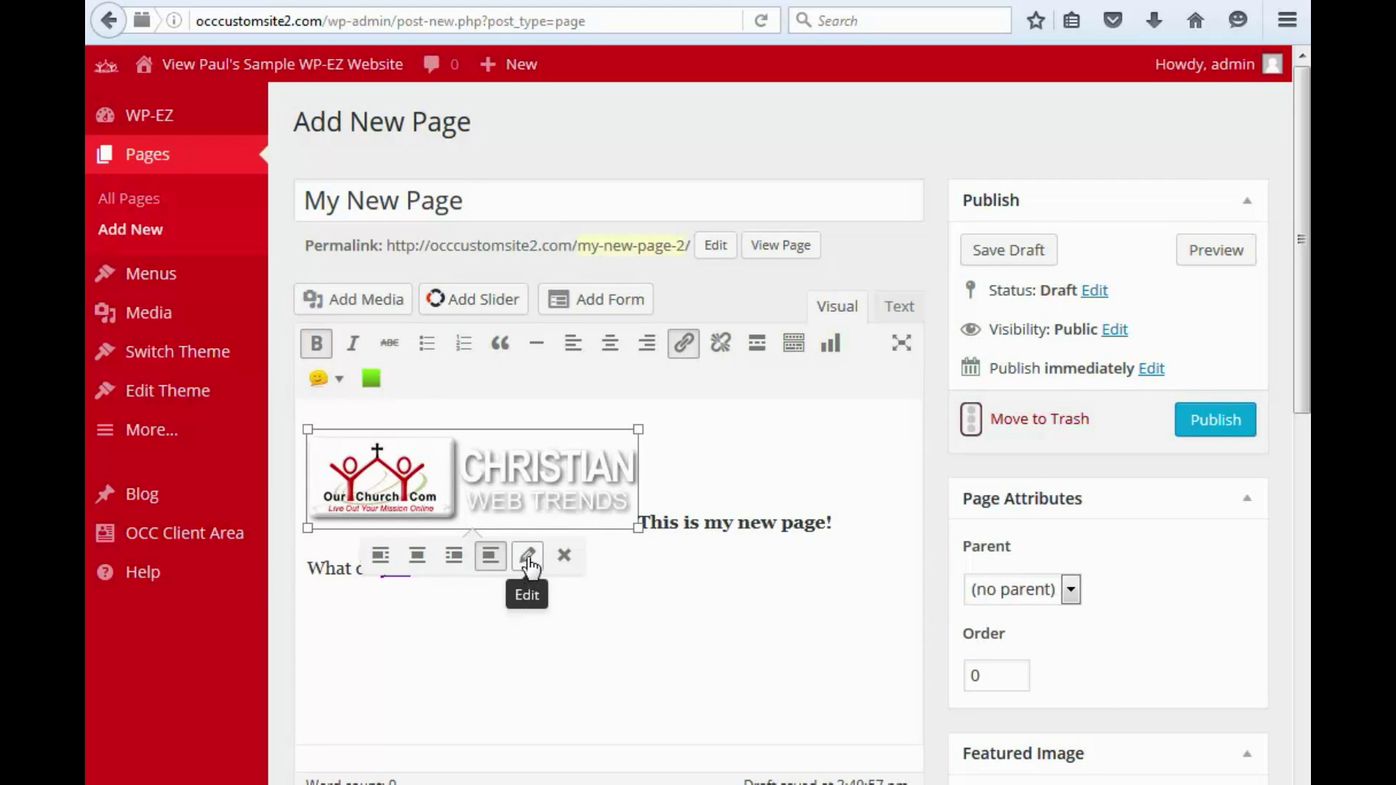
{"action": "left_click", "coordinate": [528, 556]}
{"action": "left_click", "coordinate": [544, 387]}
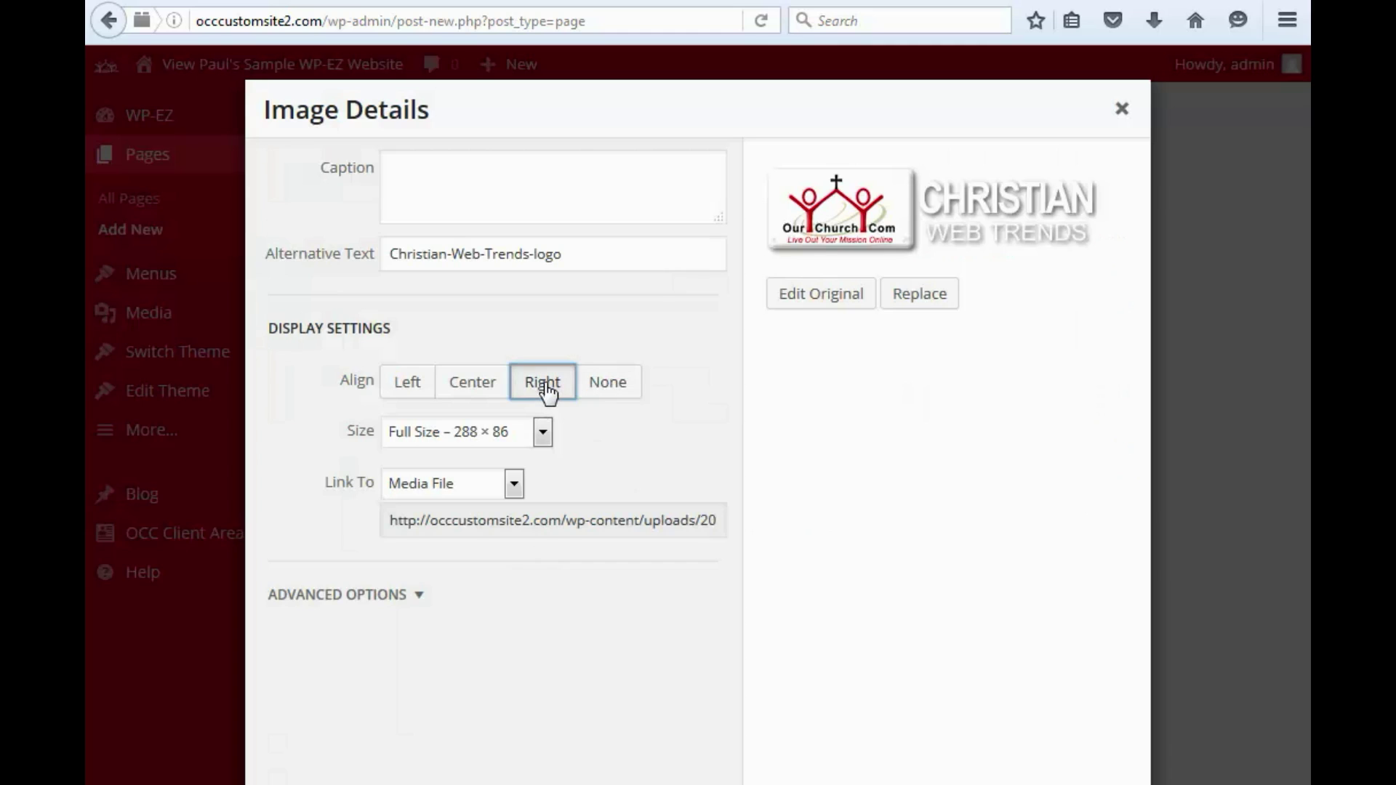
{"action": "left_click", "coordinate": [1113, 782]}
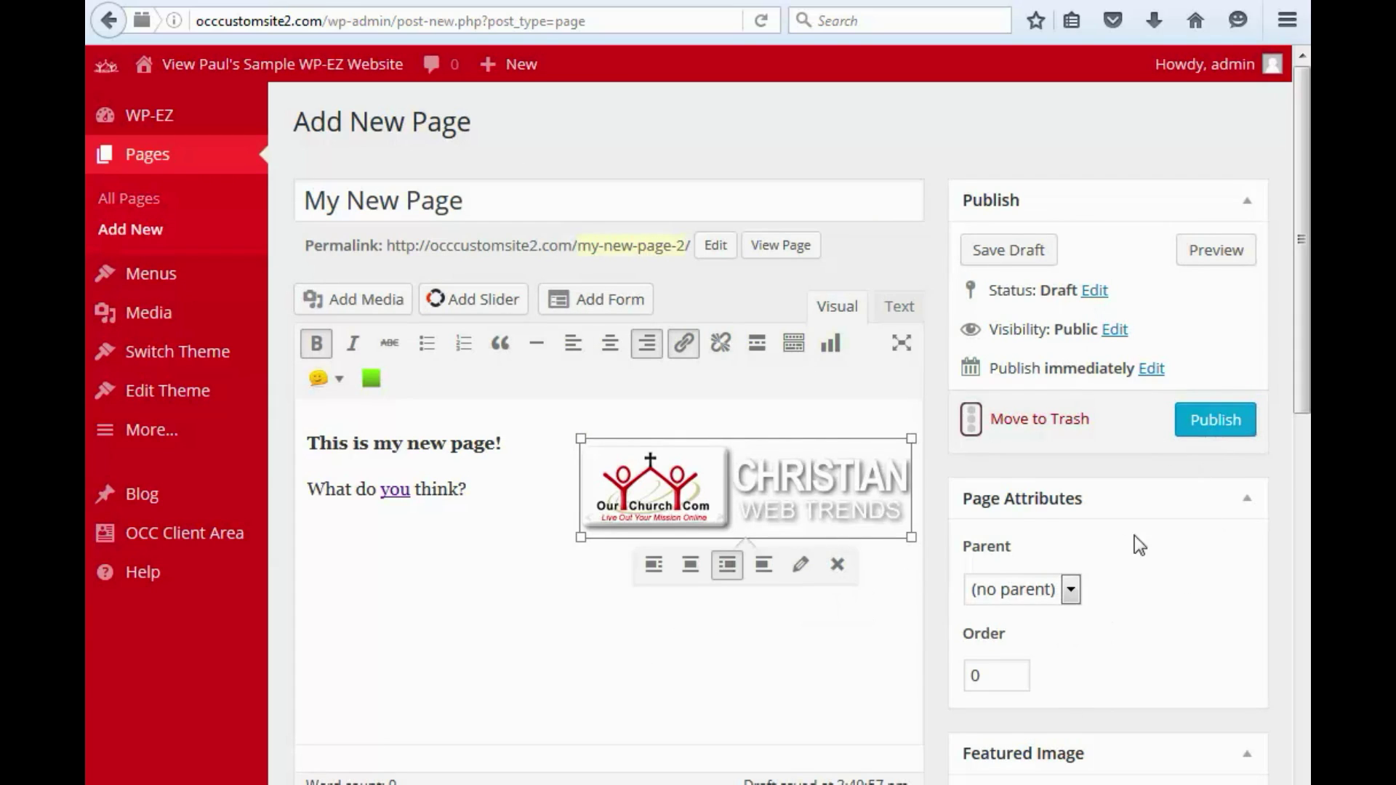
{"action": "left_click", "coordinate": [1211, 426]}
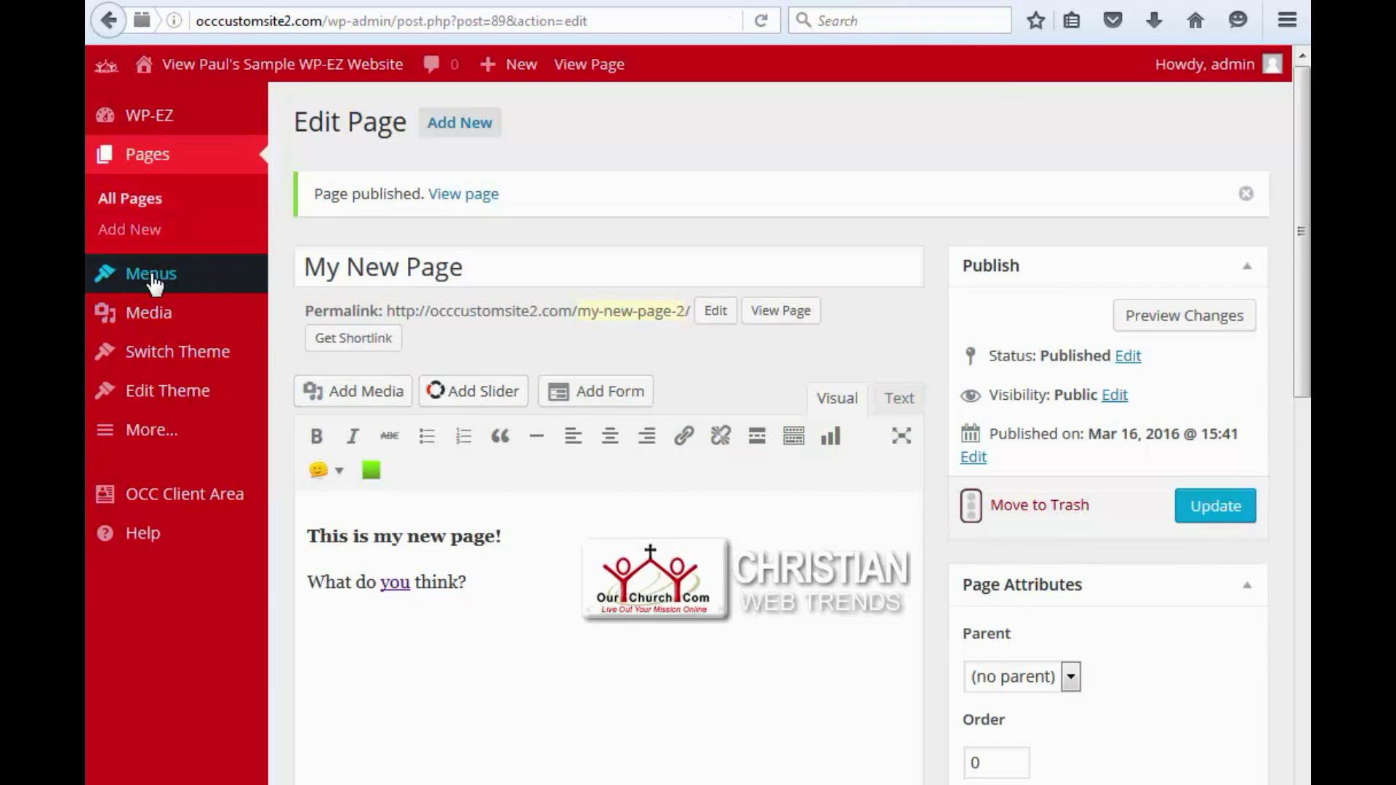
Move My New Page between About Us and Contact in the Main Menu, save, and check the live site
{"action": "left_click", "coordinate": [151, 277]}
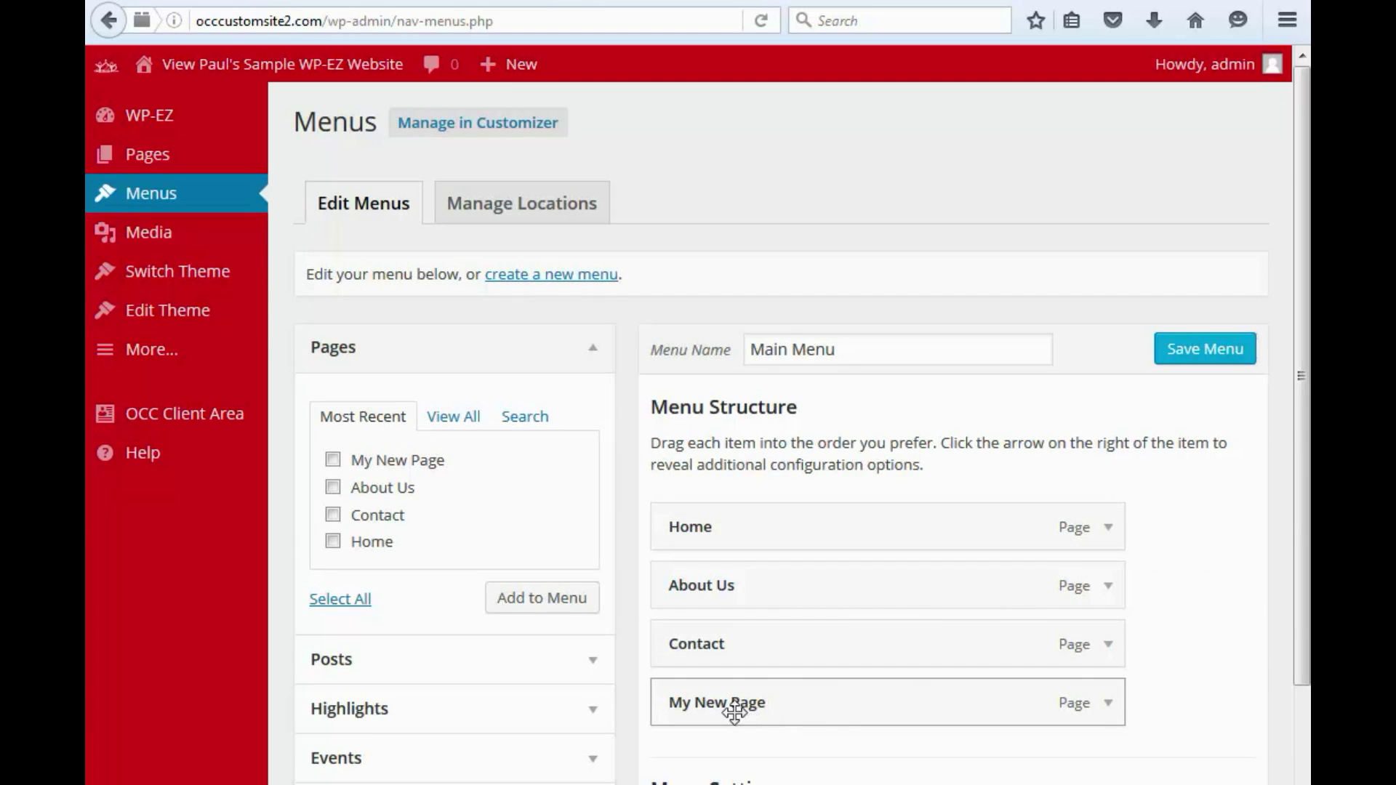
{"action": "left_click_drag", "start_coordinate": [734, 713], "coordinate": [735, 658]}
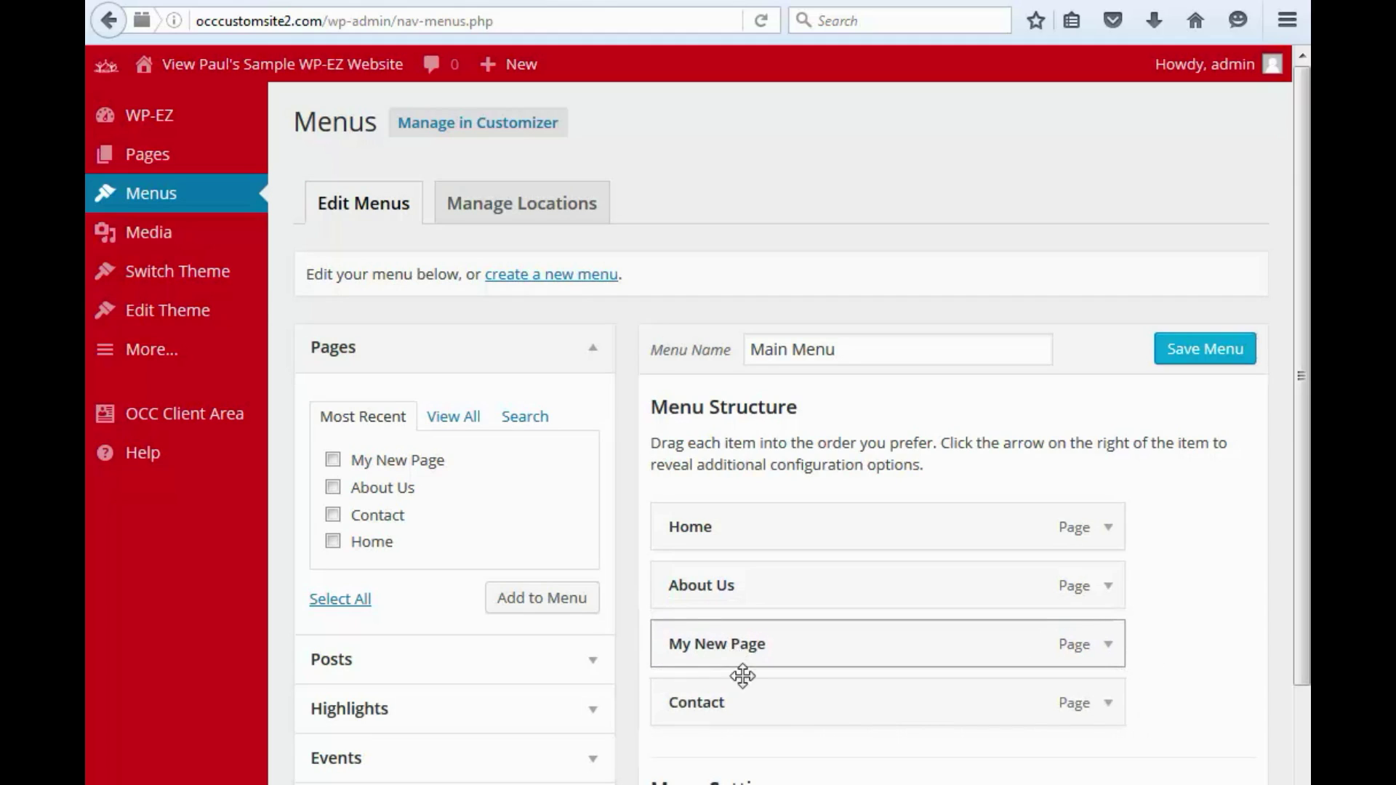
{"action": "left_click", "coordinate": [1203, 357]}
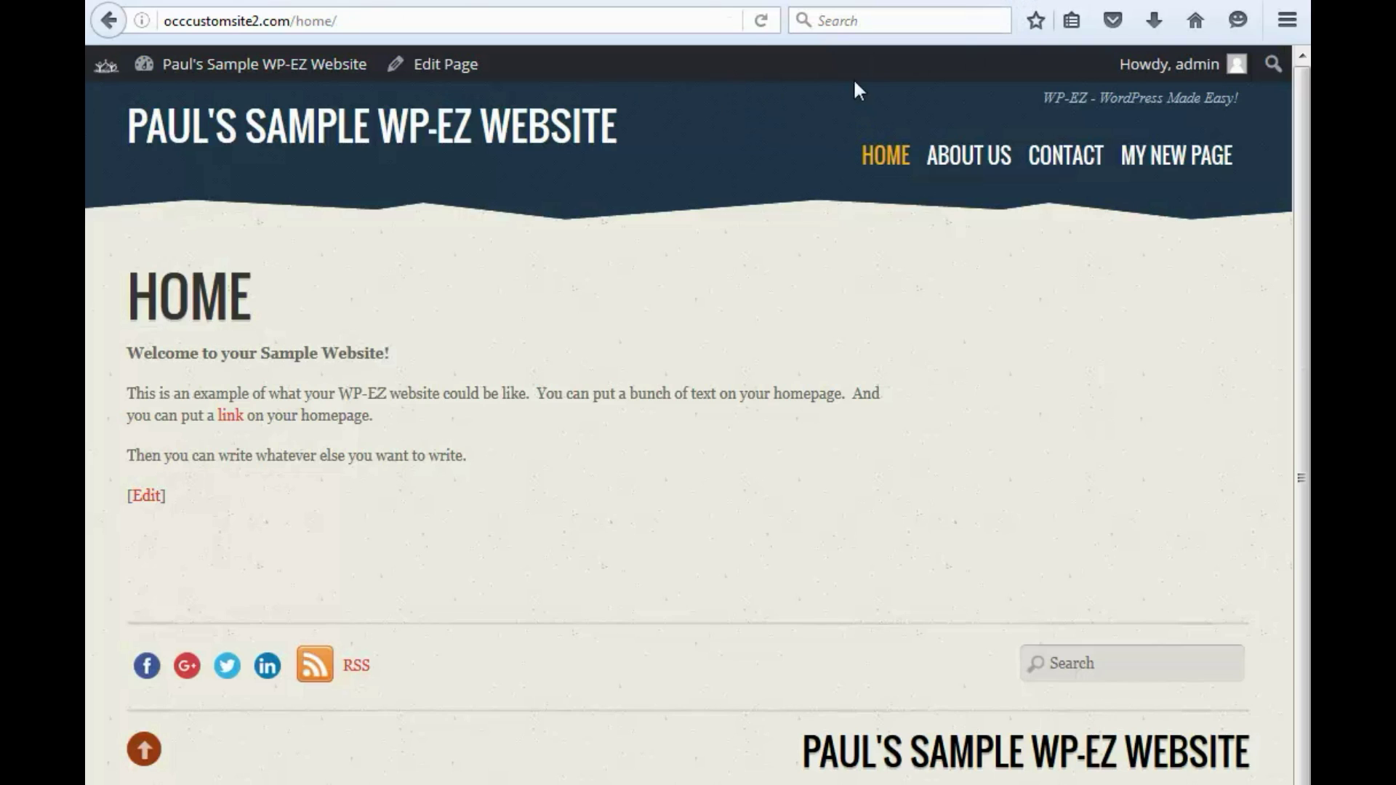
{"action": "left_click", "coordinate": [761, 20]}
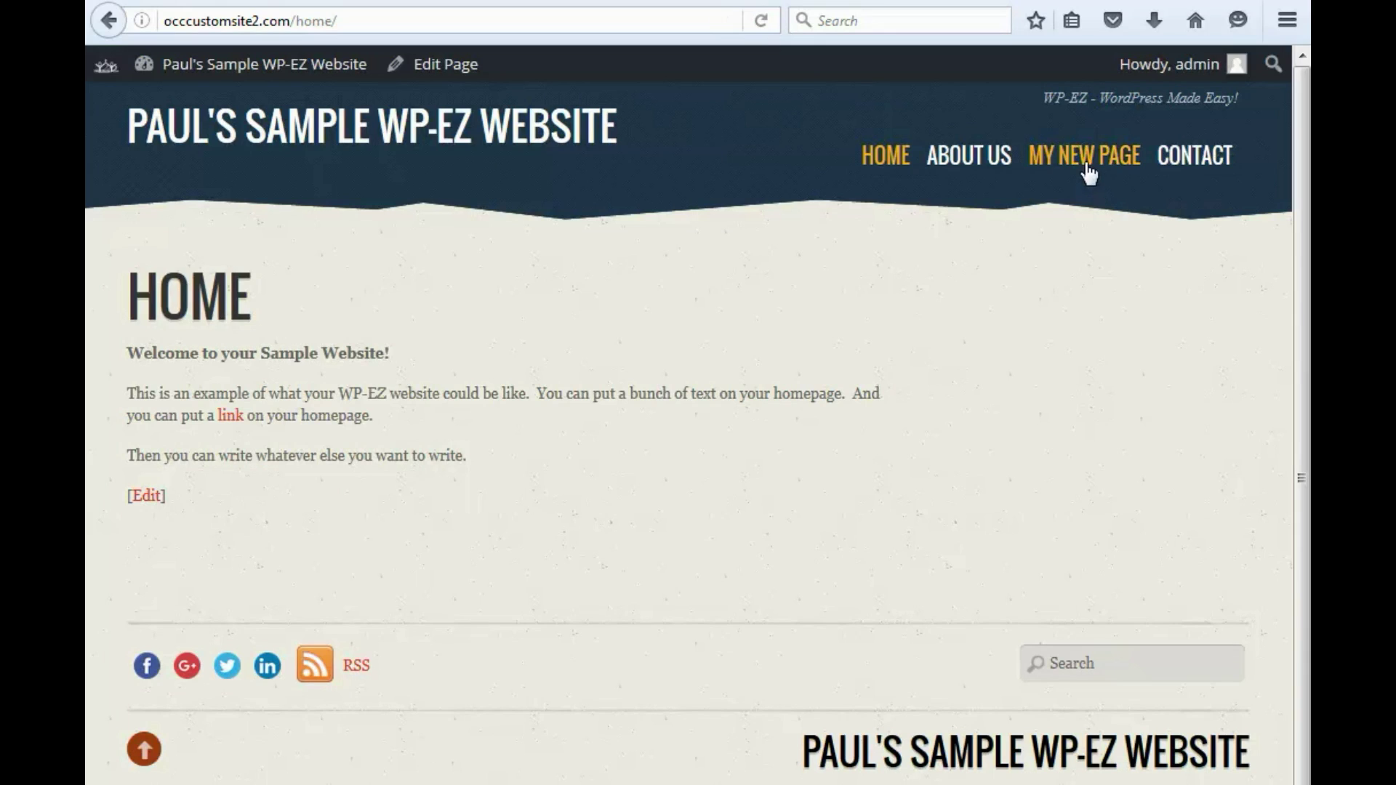
{"action": "left_click", "coordinate": [923, 6]}
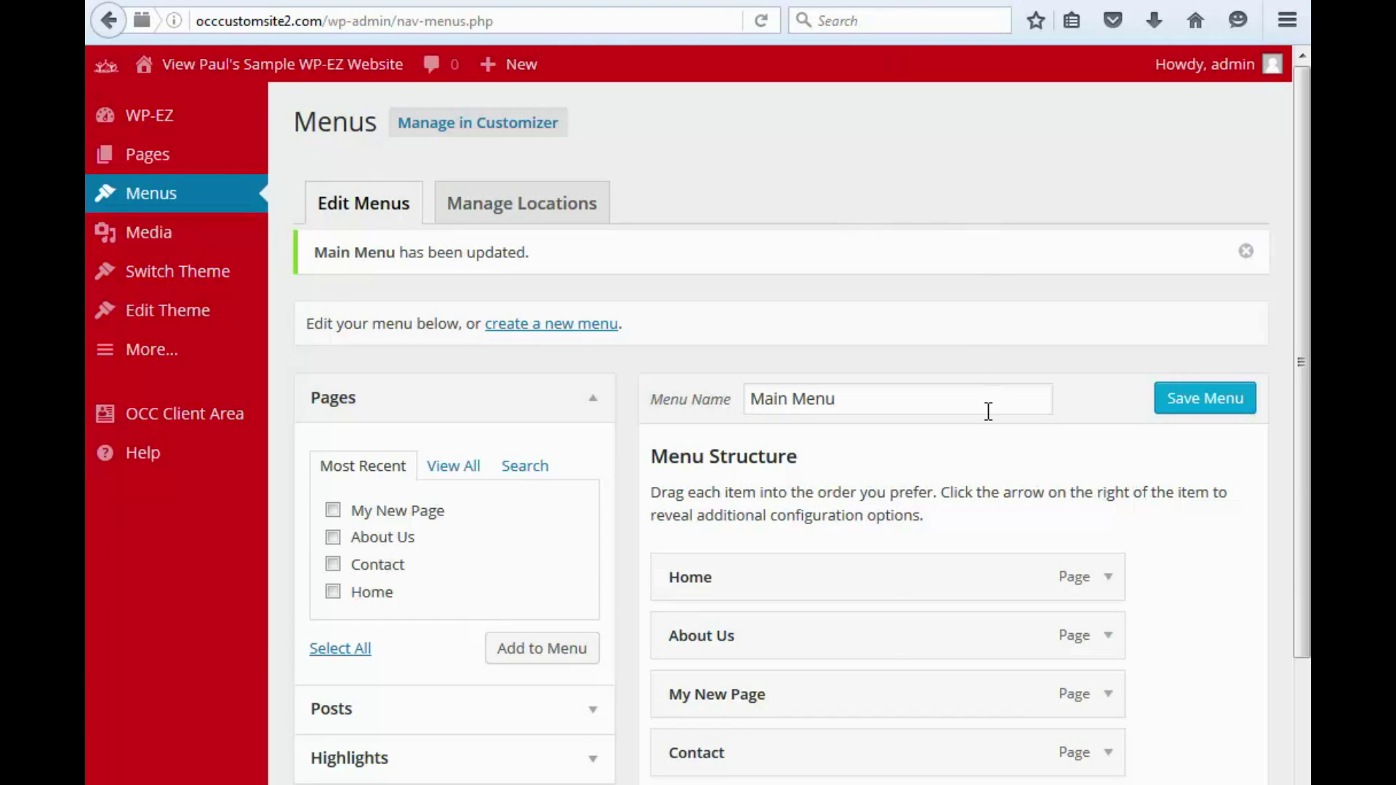
{"action": "mouse_move", "coordinate": [149, 163]}
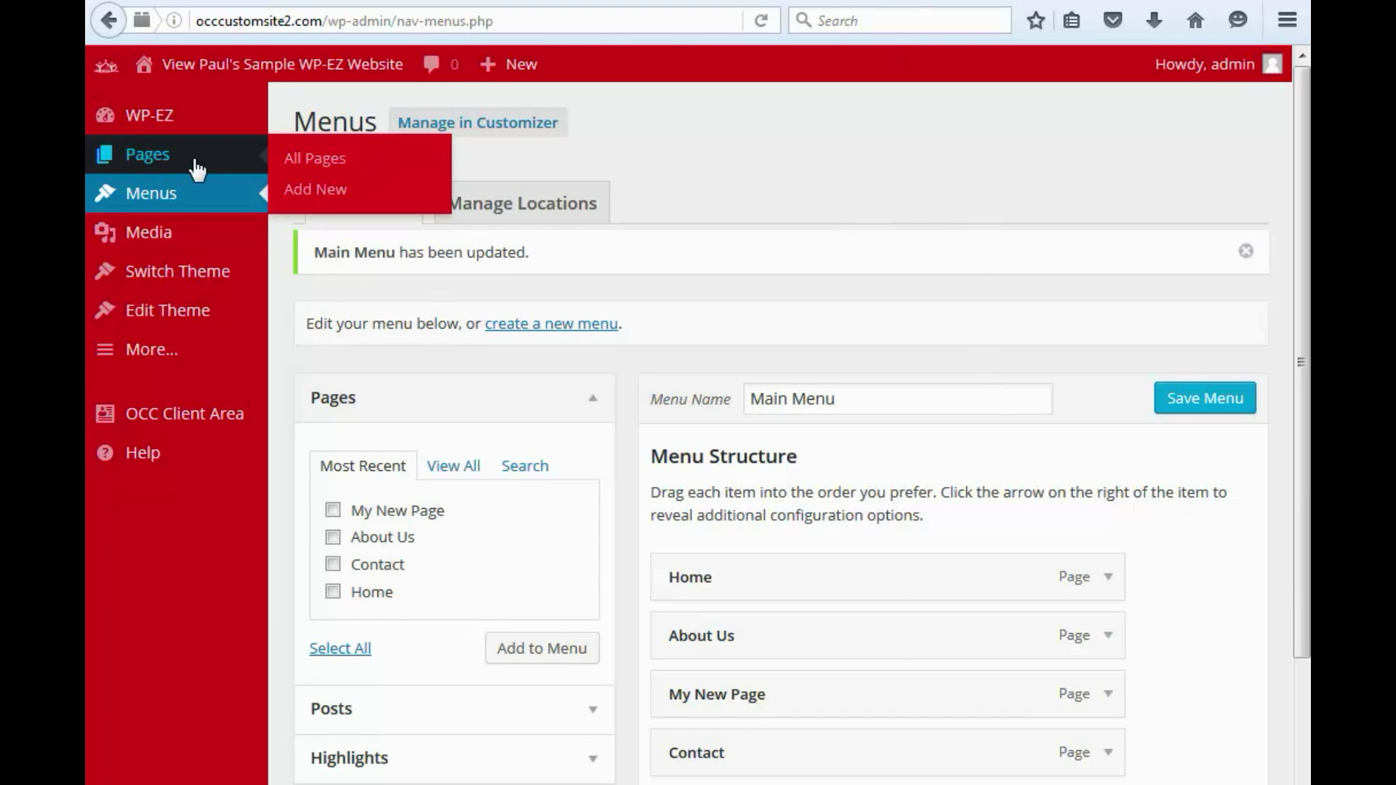
Open the All Pages list and open My New Page for editing
{"action": "left_click", "coordinate": [311, 171]}
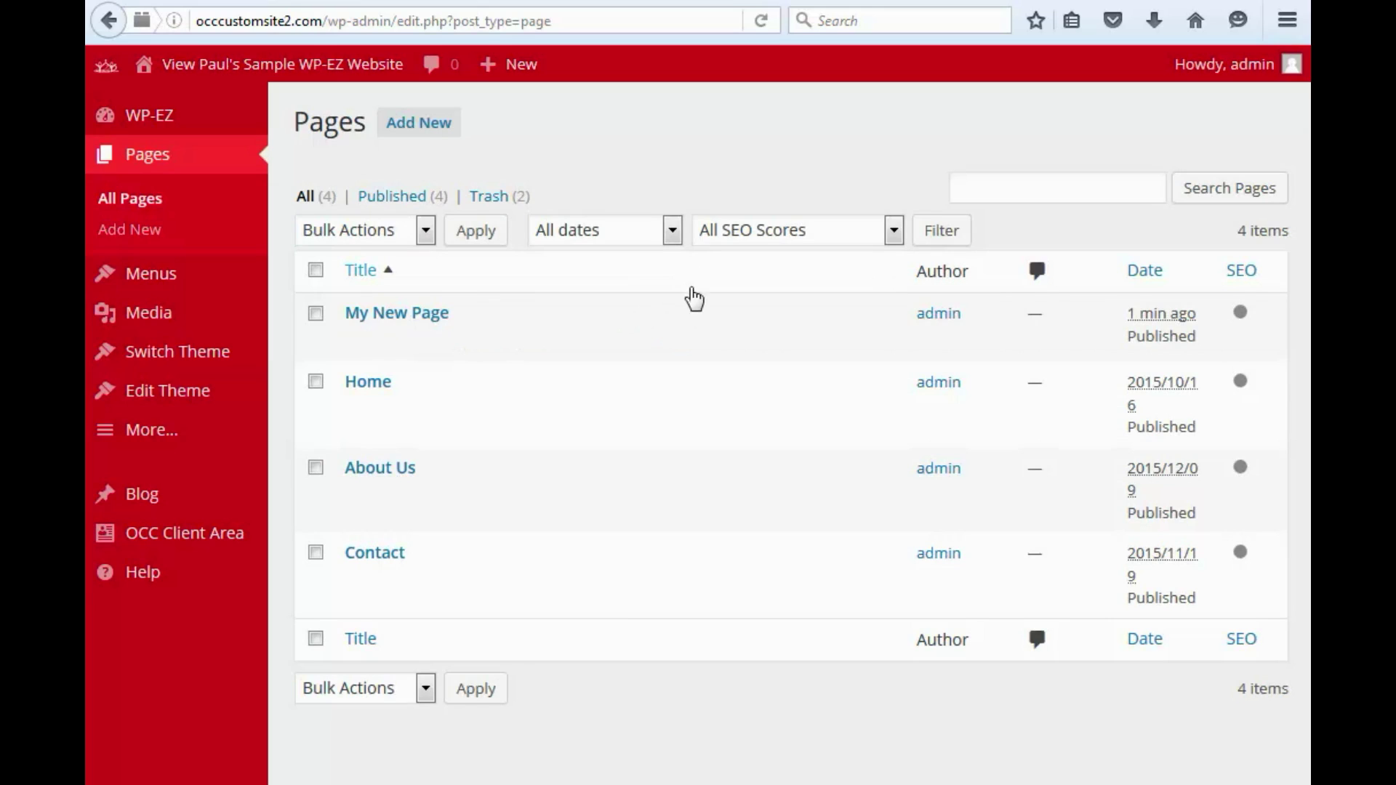
{"action": "mouse_move", "coordinate": [386, 315]}
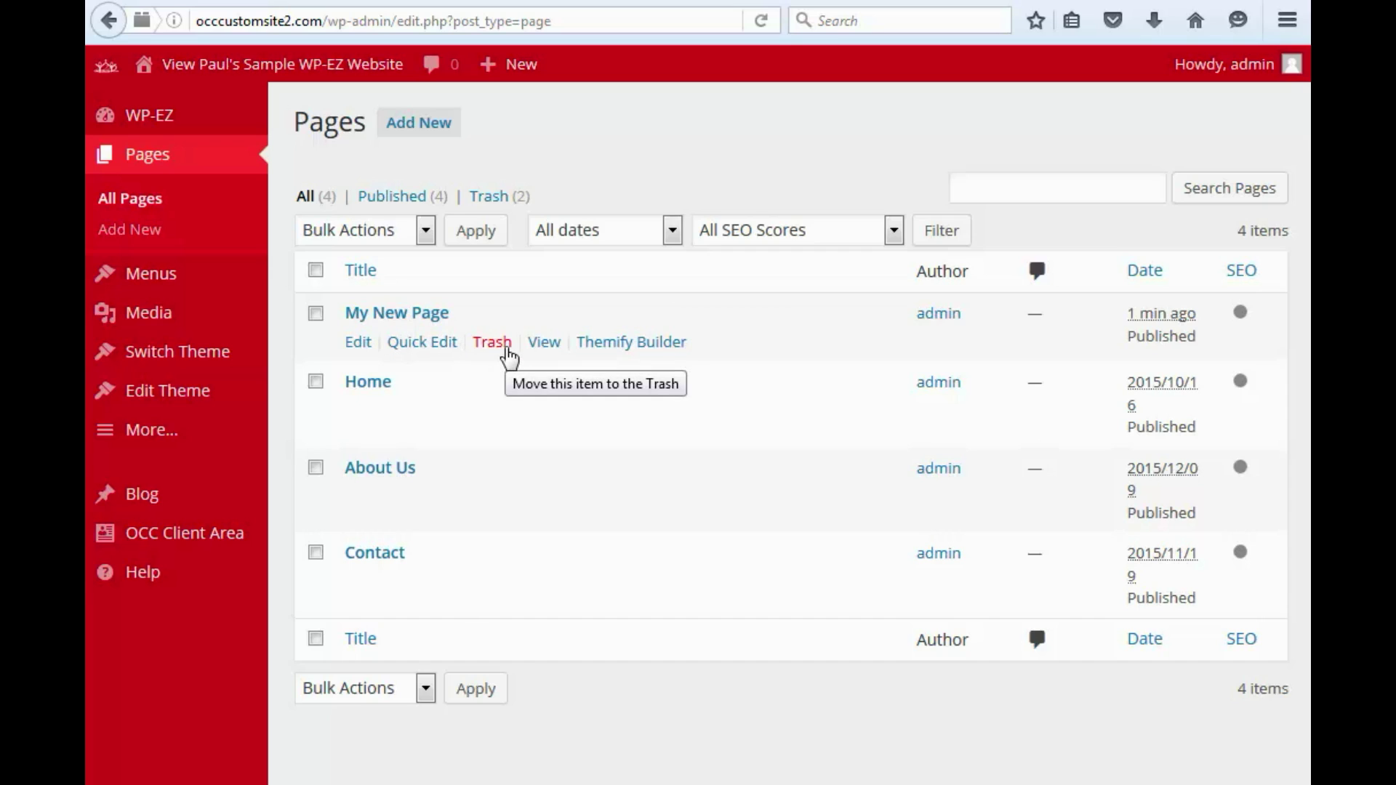
{"action": "left_click", "coordinate": [358, 345]}
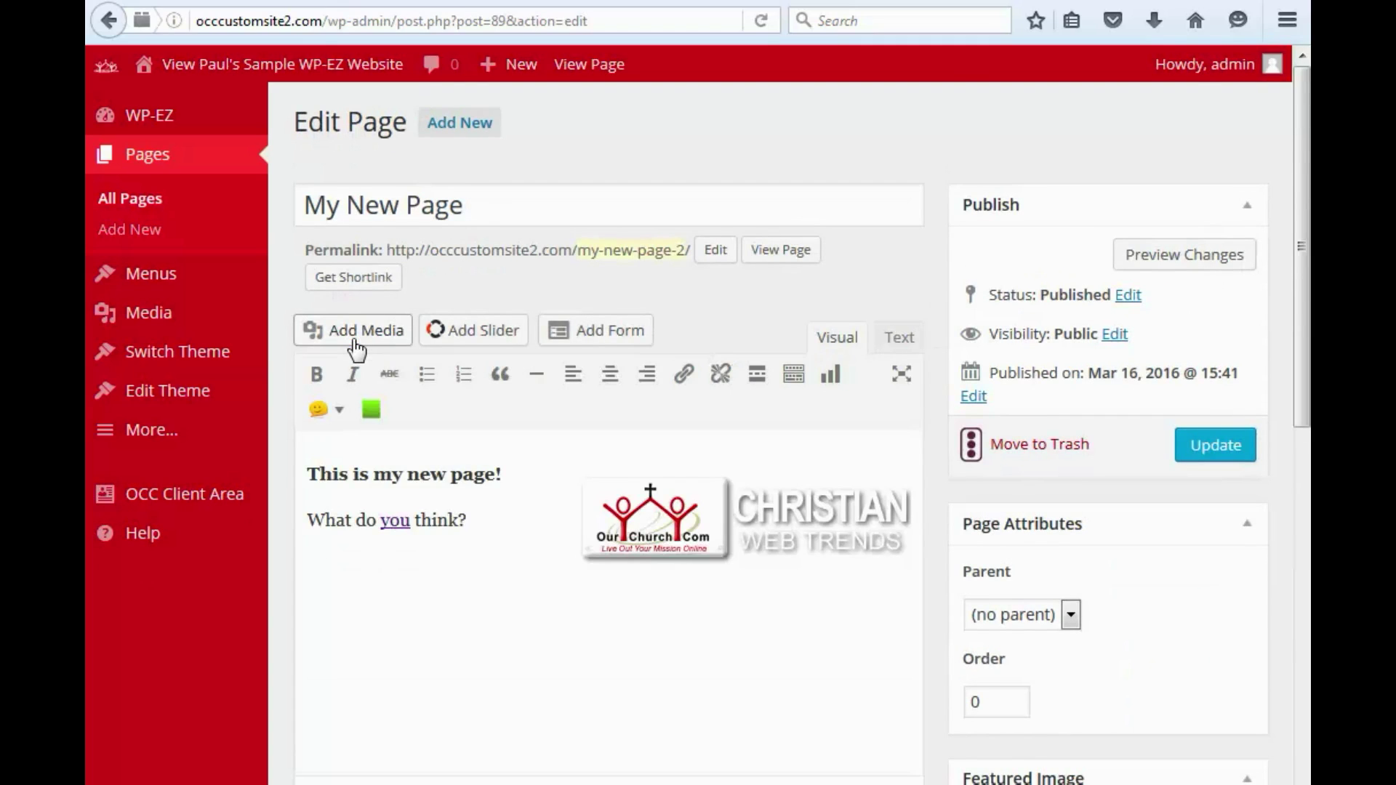
Add 'I just edited this page.' below 'What do you think?' and update the page
{"action": "left_click", "coordinate": [500, 522]}
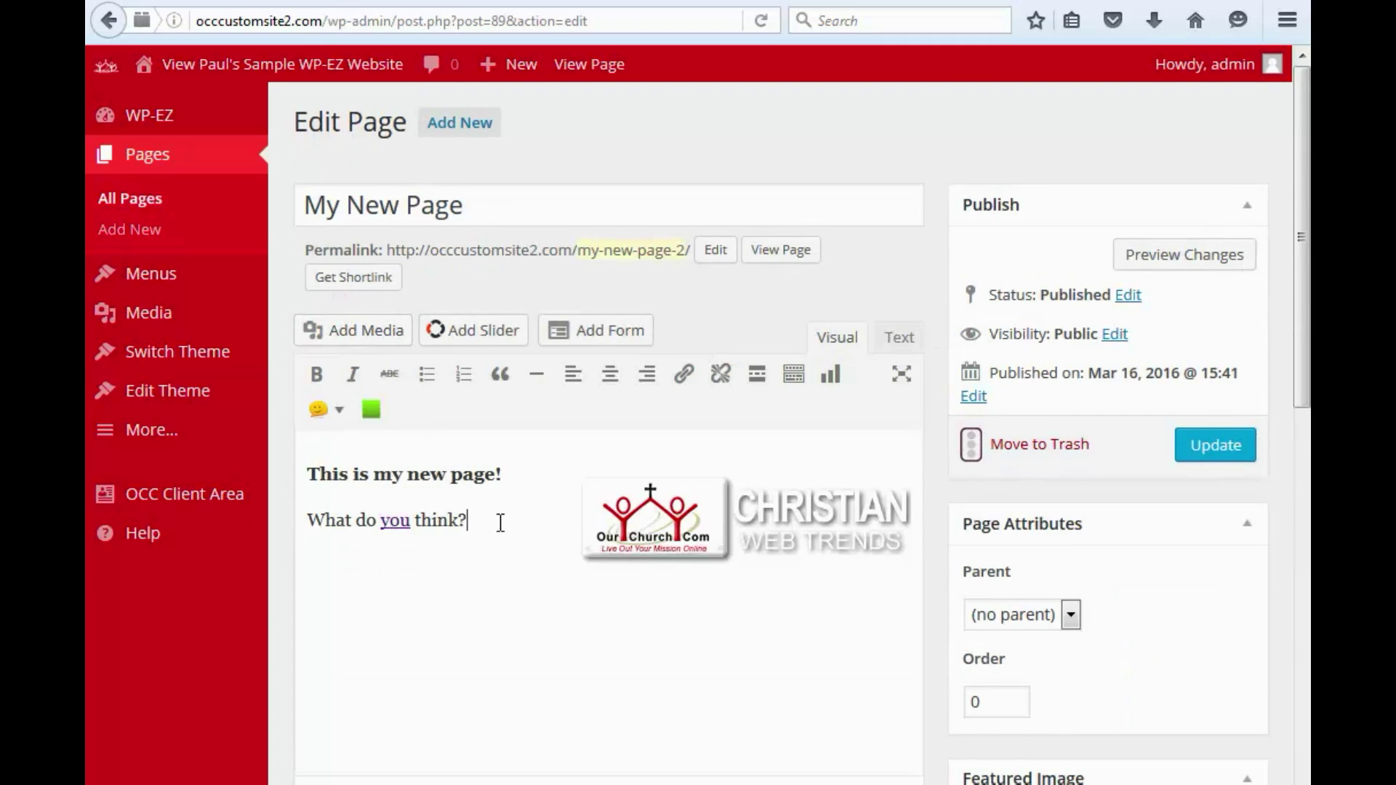
{"action": "key", "text": "Return"}
{"action": "type", "text": "I just edited this page"}
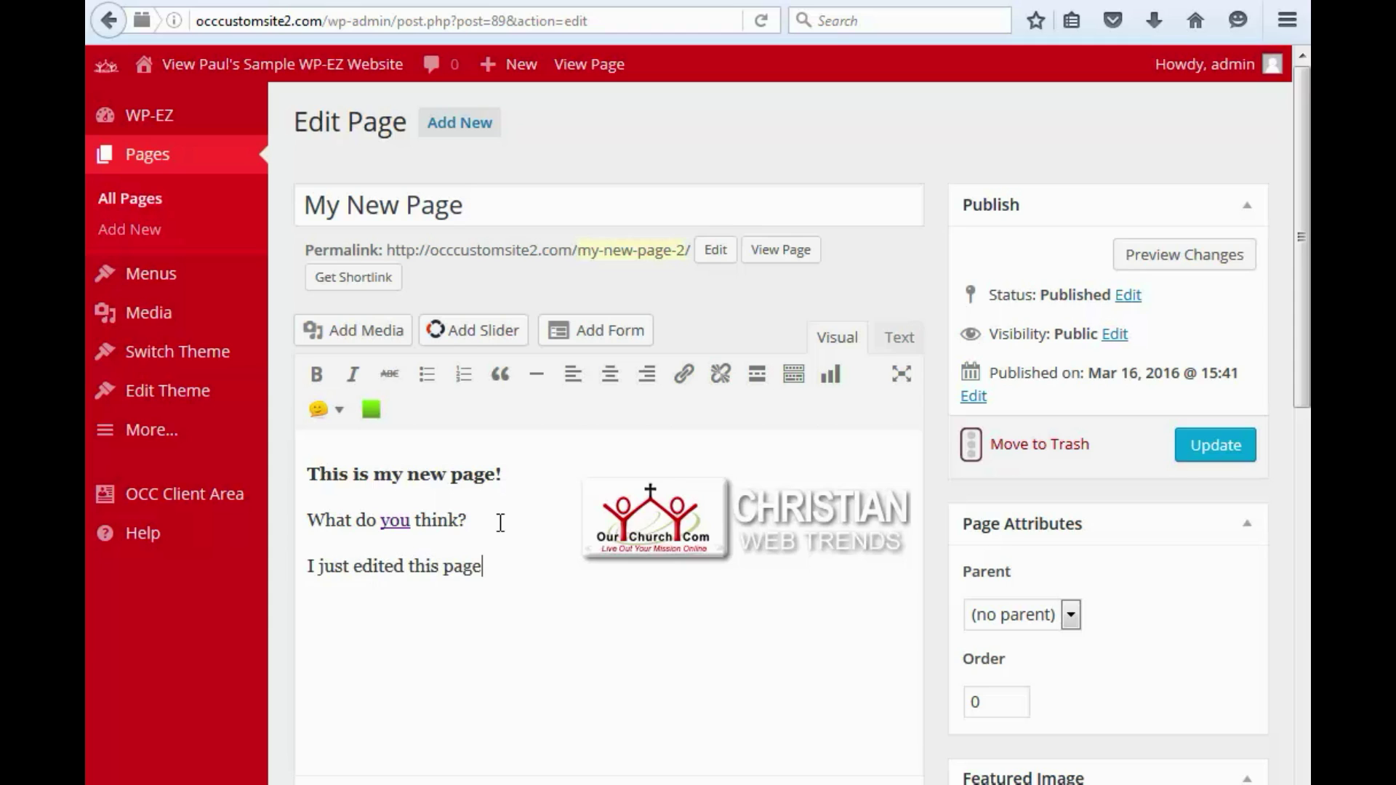
{"action": "type", "text": "."}
{"action": "left_click", "coordinate": [1214, 456]}
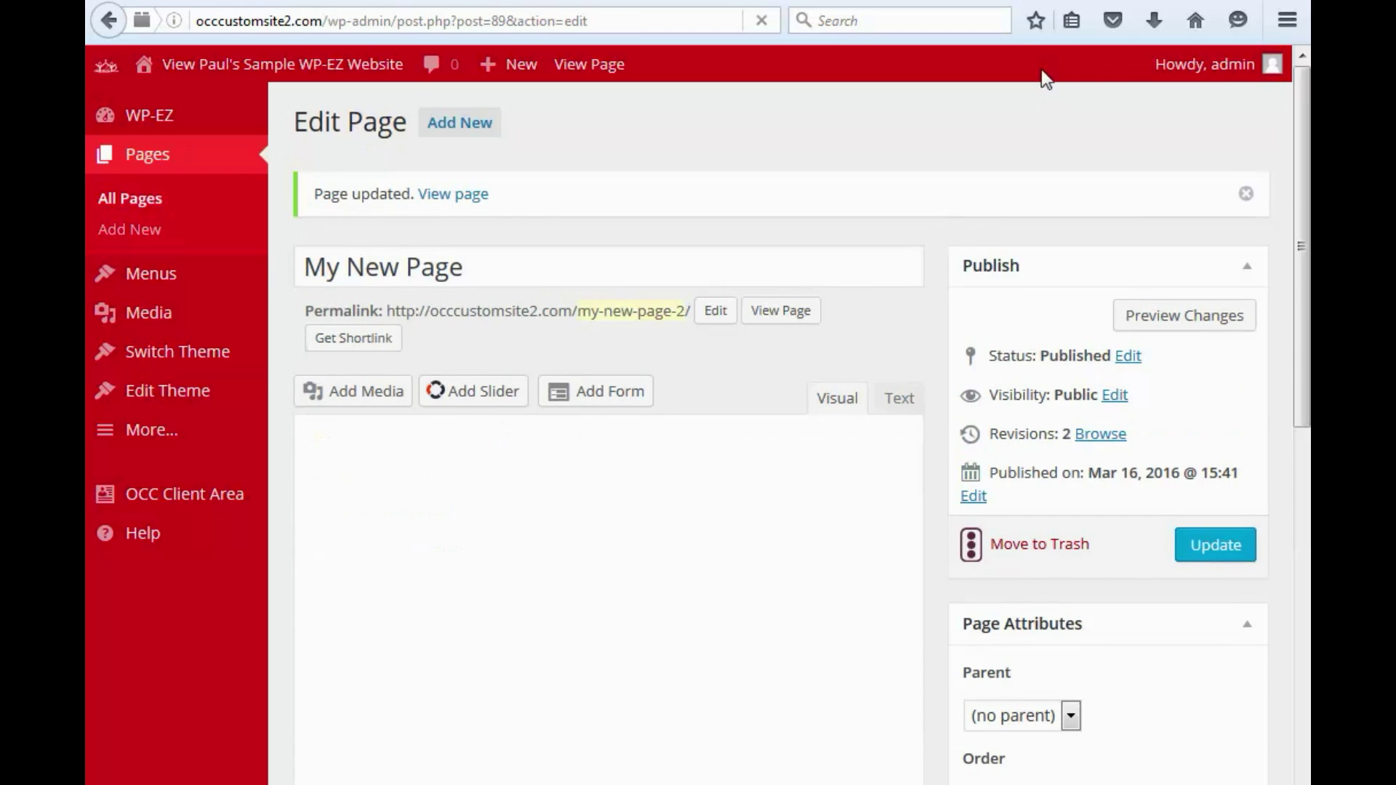
View My New Page on the live site through the site's navigation menu
{"action": "left_click", "coordinate": [1196, 21]}
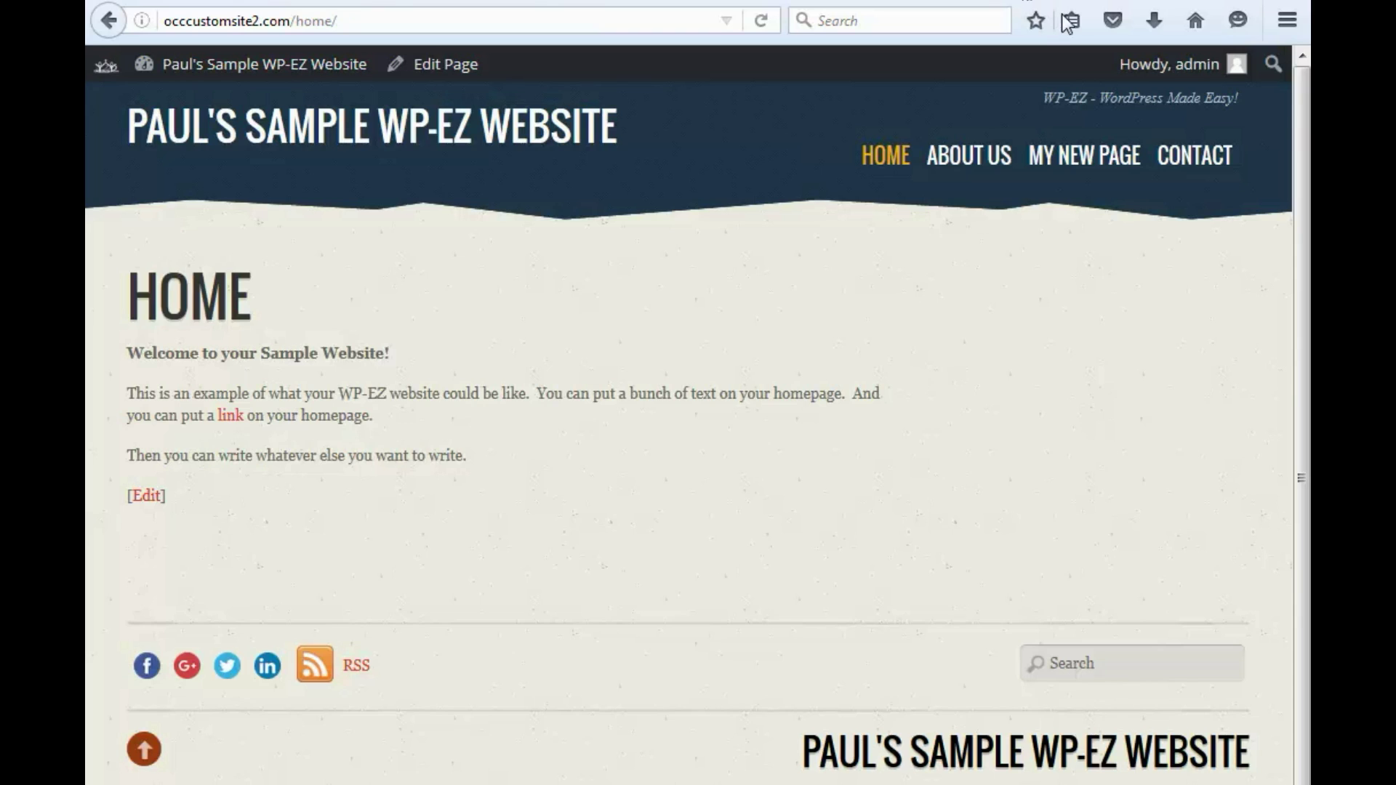
{"action": "left_click", "coordinate": [1094, 166]}
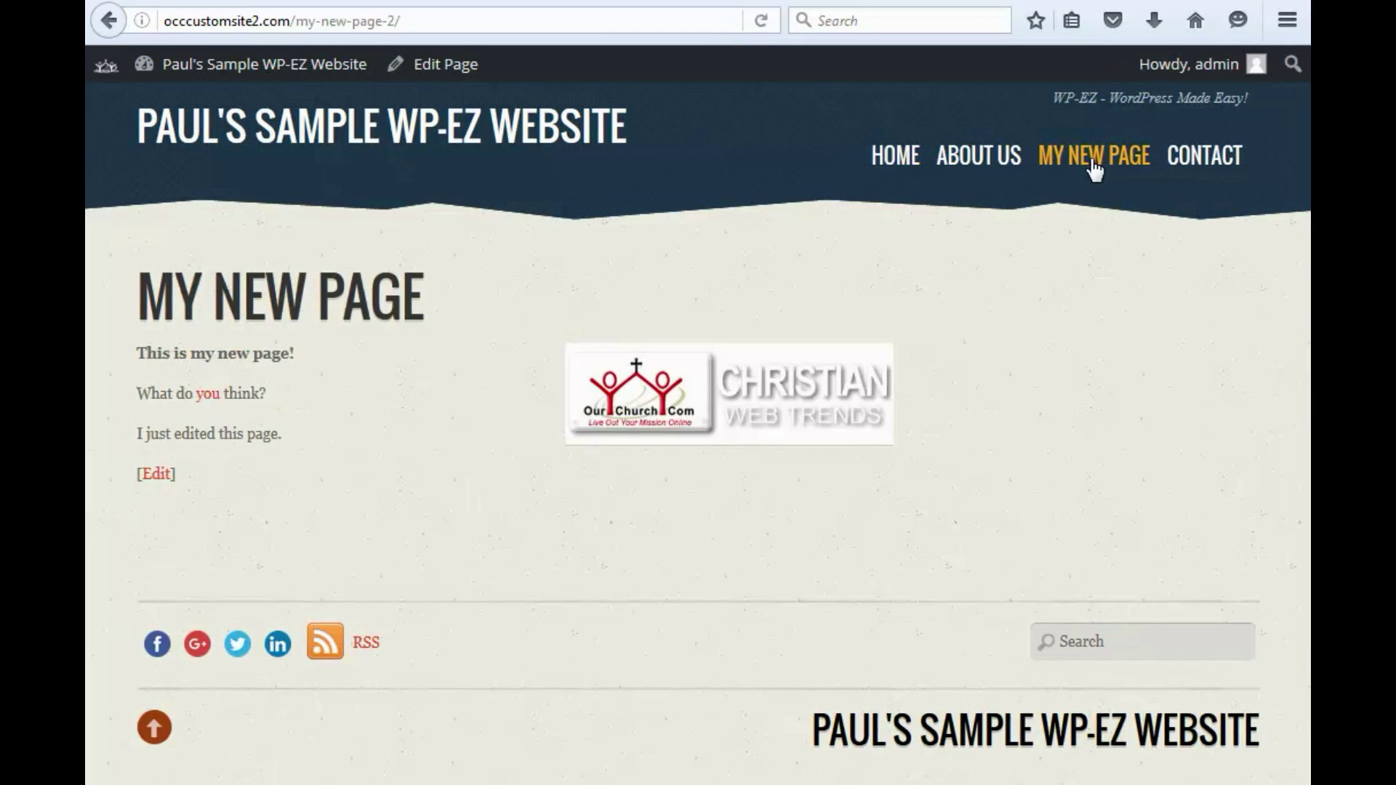